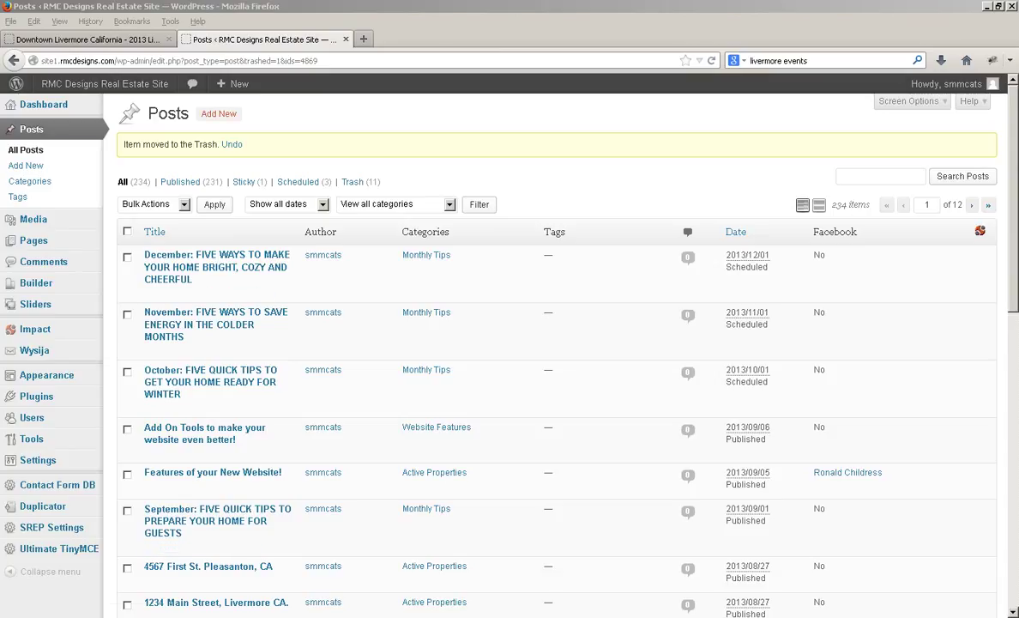
Create a new post and paste the market page's "Livermore Farmers' Market" heading as its title
click(219, 113)
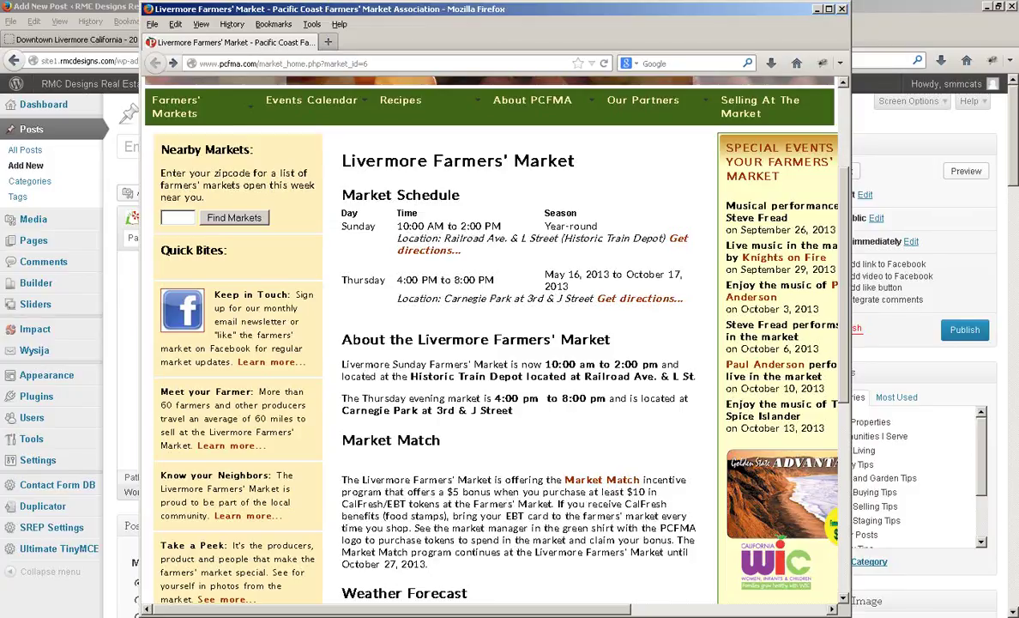
drag(575, 161, 341, 161)
key(ctrl+c)
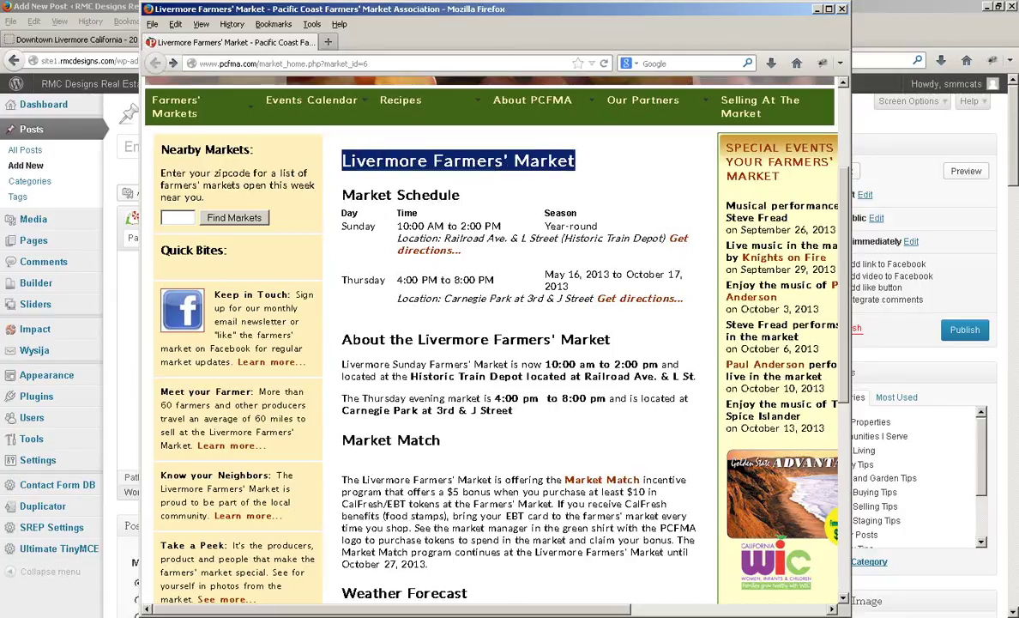
key(alt+Tab)
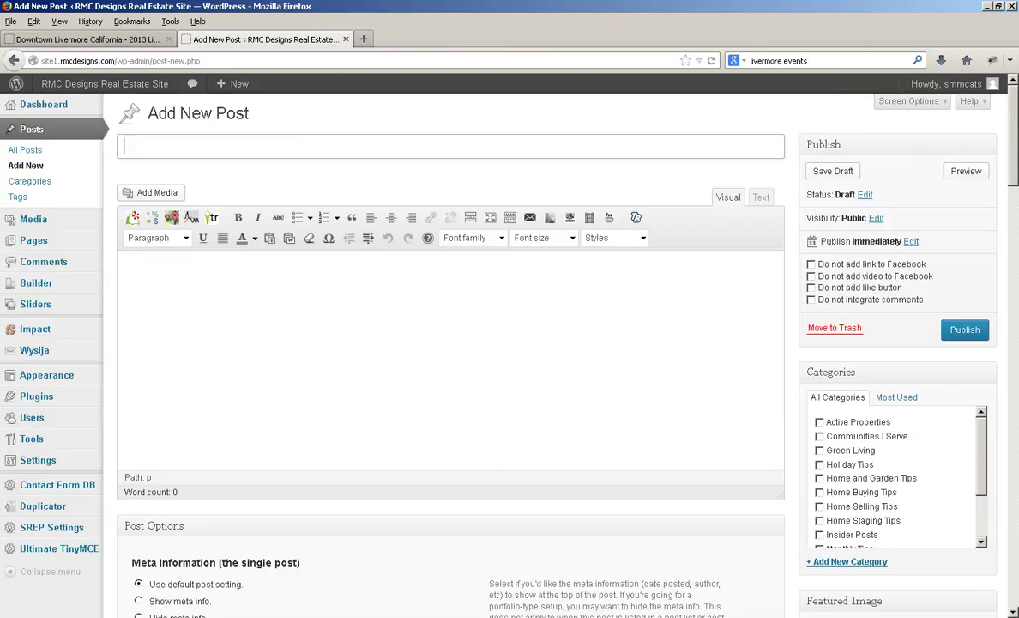
key(ctrl+v)
Extend the post title with "on Thurday Afternoons."
text(on)
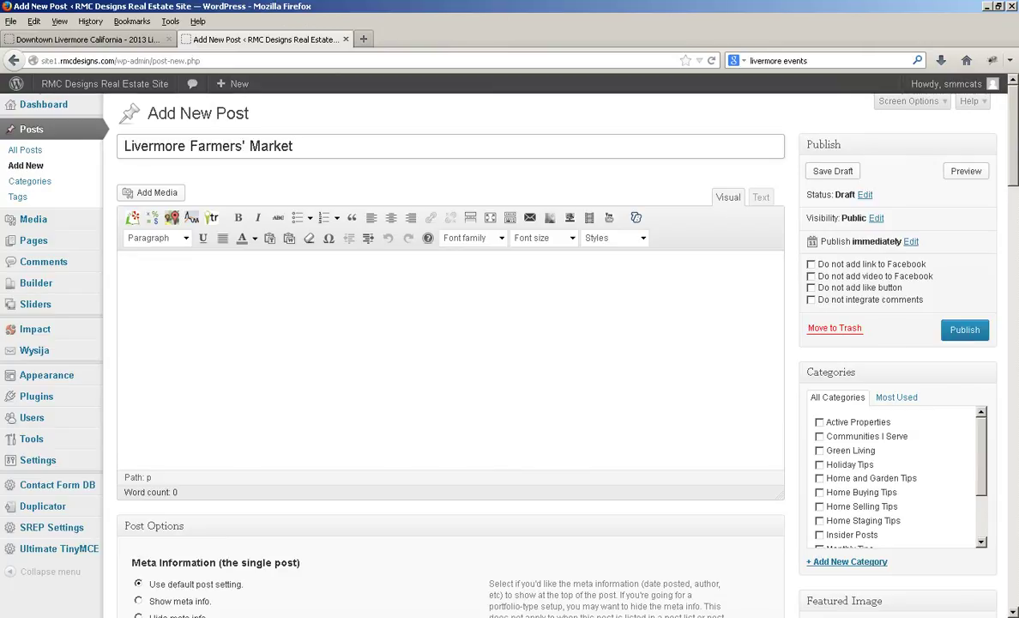
text( Thu)
text(rds)
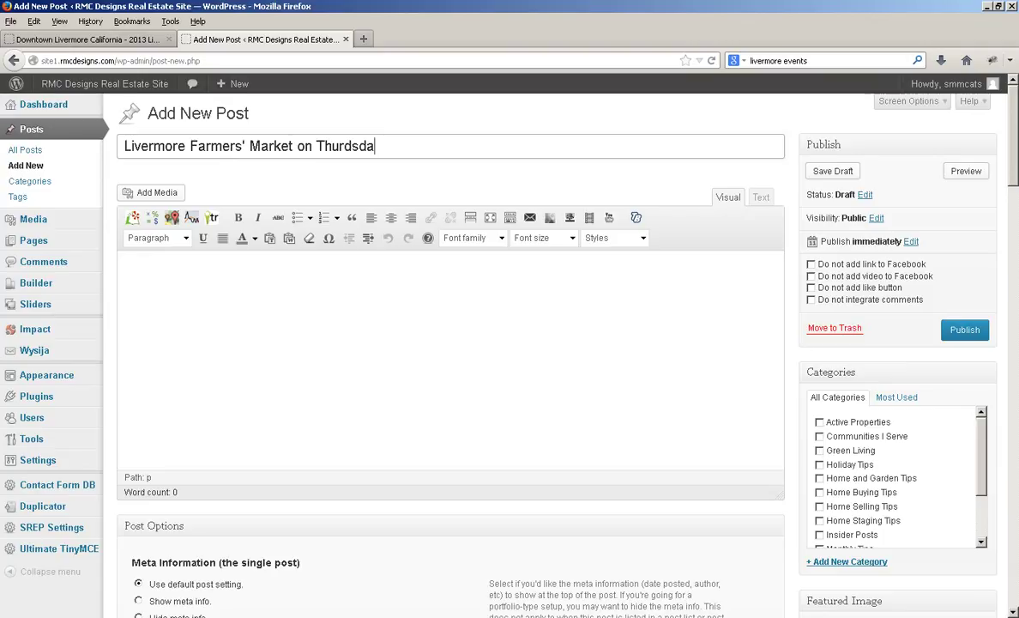
key(BackSpace)
text(ay Afternoon)
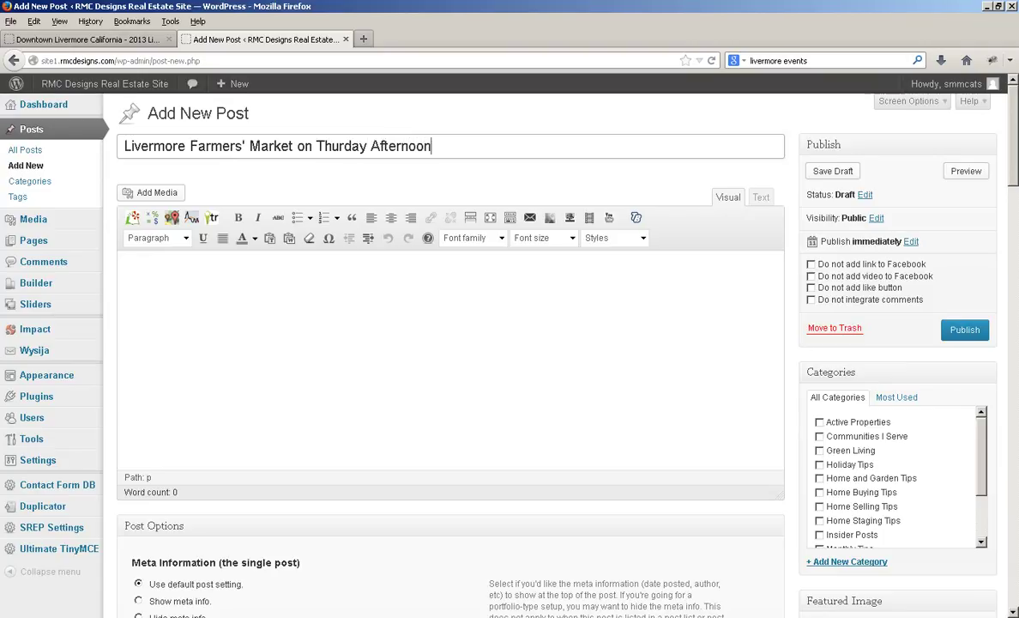
text(s.)
Copy the "About the Livermore Farmers' Market" and "Market Match" sections from the market page into the post body
key(alt+Tab)
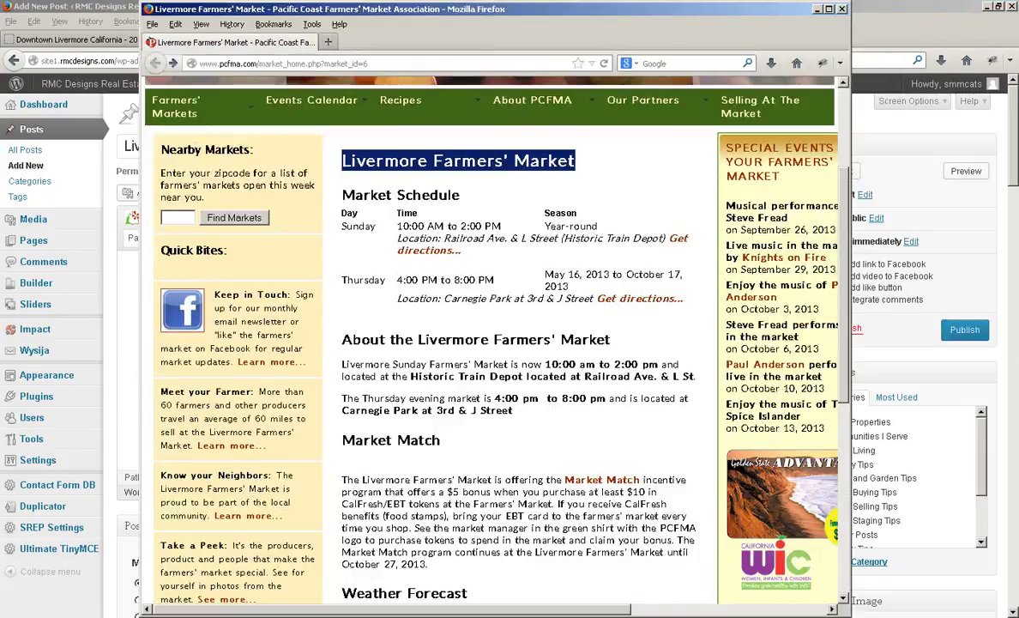
key(alt+Tab)
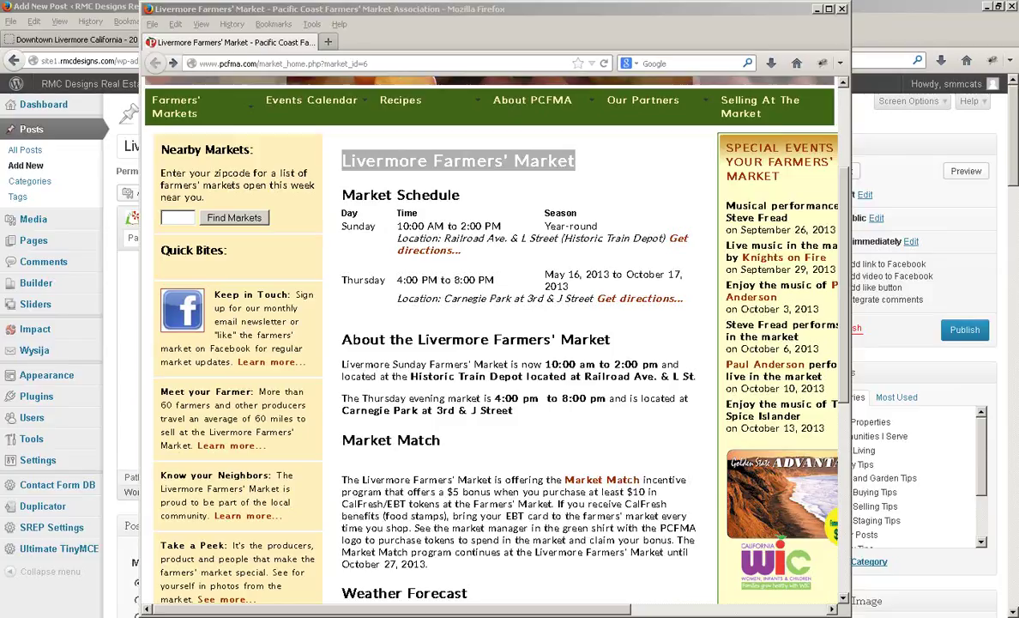
drag(427, 563, 341, 336)
key(ctrl+c)
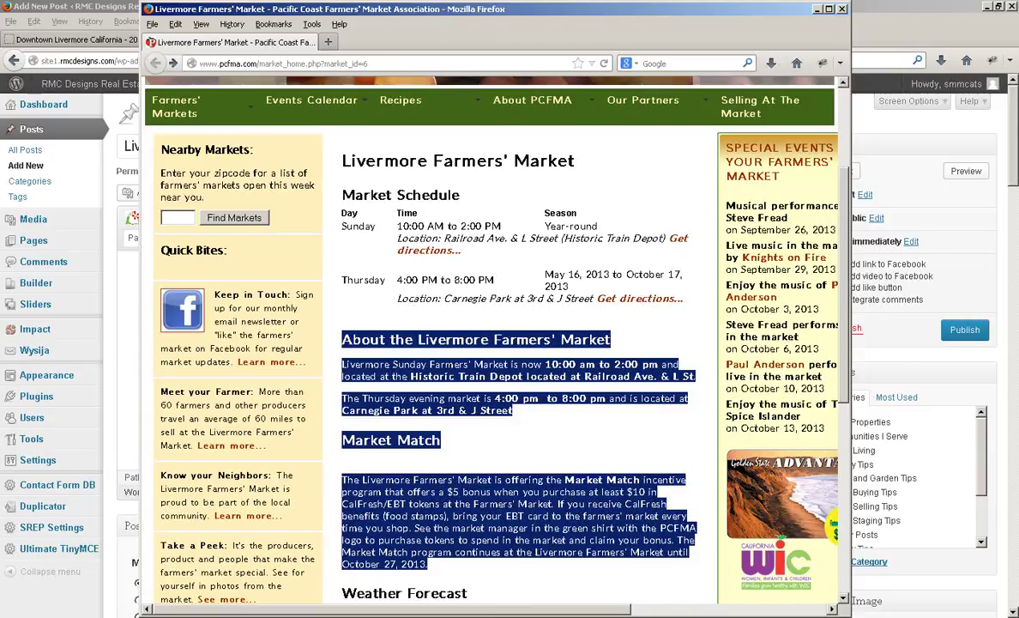
scroll(489, 343, down, 6)
scroll(489, 343, up, 5)
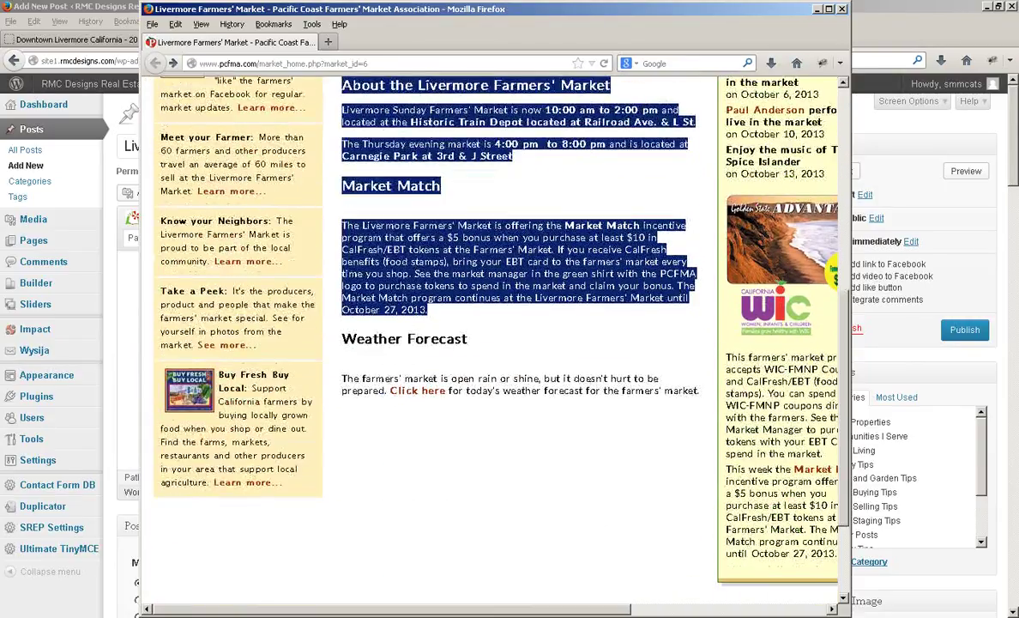
key(alt+Tab)
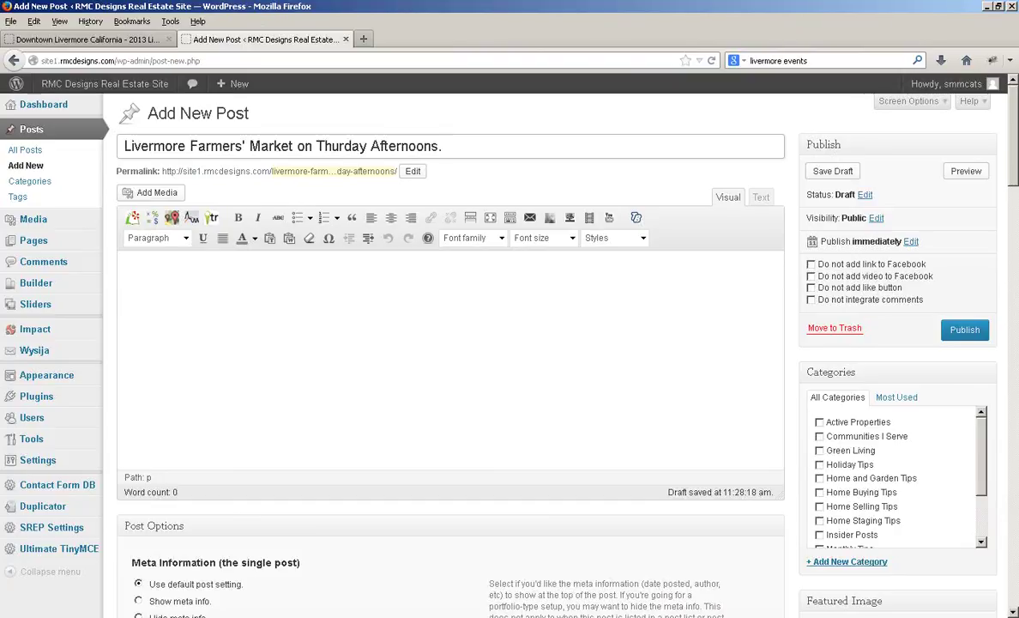
key(Tab)
key(ctrl+v)
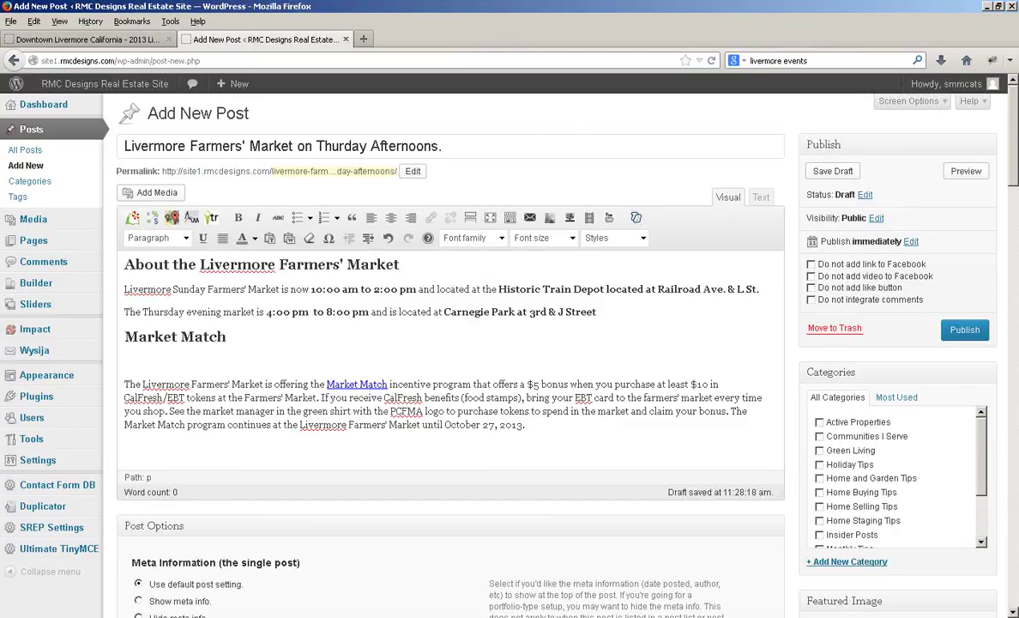
Remove the blank line below the "Market Match" heading in the post body
key(Up)
key(Up)
key(Up)
key(Up)
key(Up)
key(Delete)
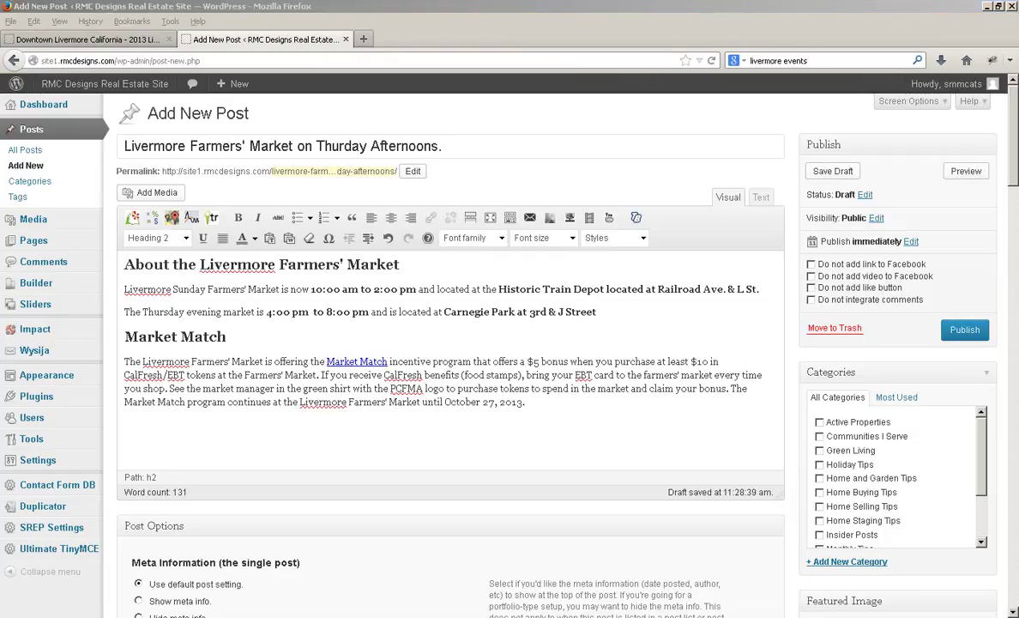
Assign the post to the "Communities I Serve" category
scroll(892, 476, down, 2)
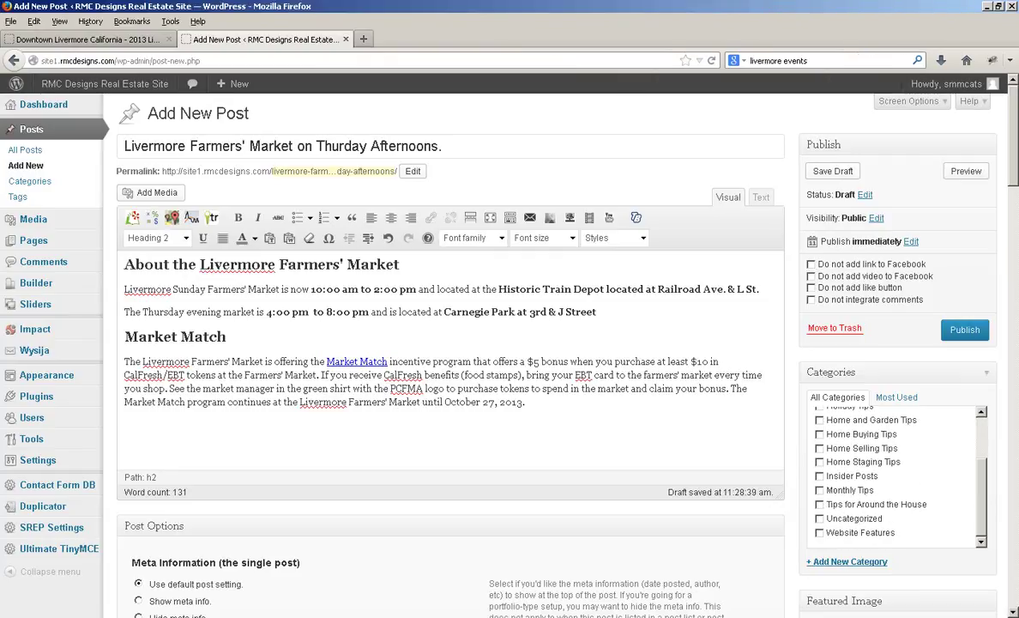
scroll(892, 476, up, 2)
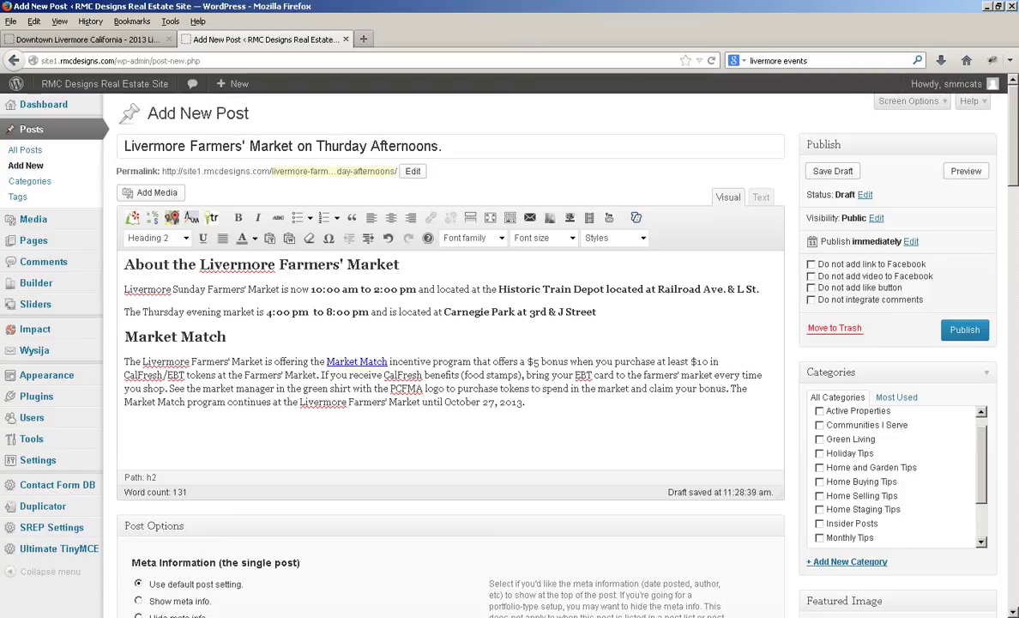
click(820, 425)
scroll(509, 343, down, 3)
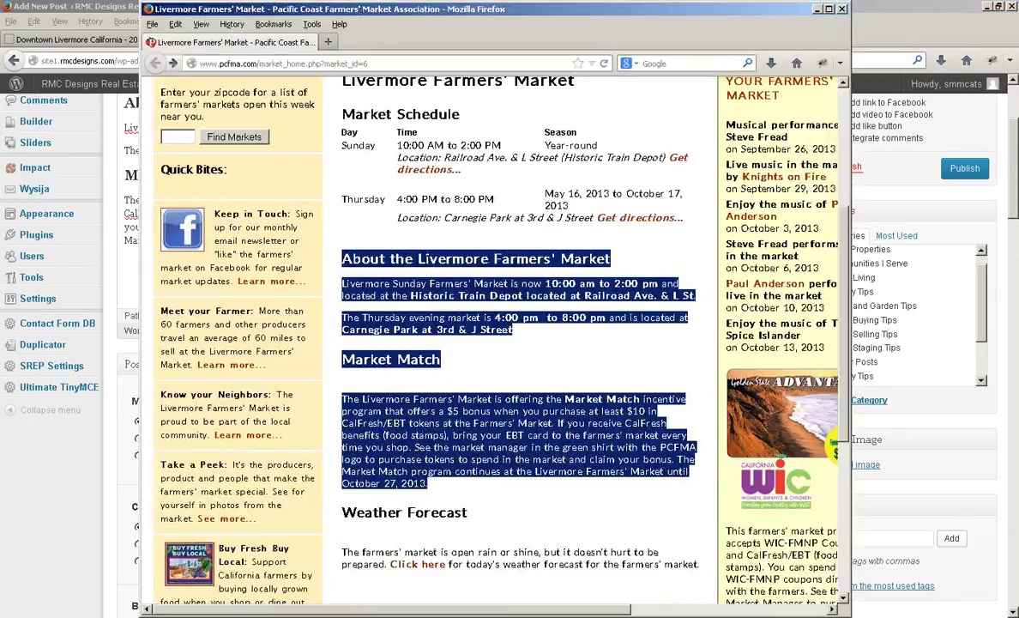
scroll(489, 343, up, 5)
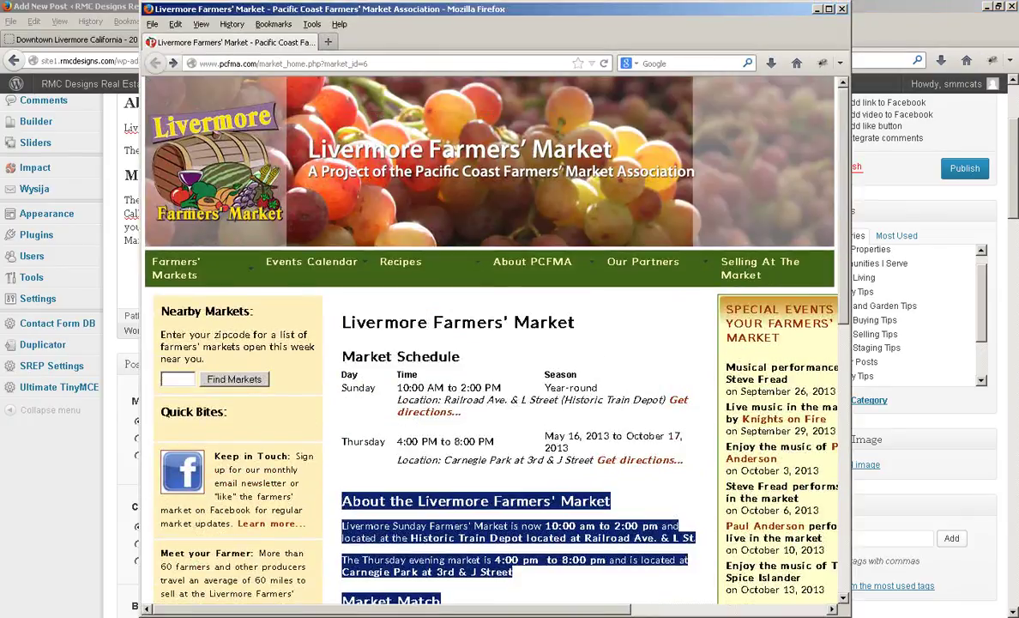
right_click(163, 126)
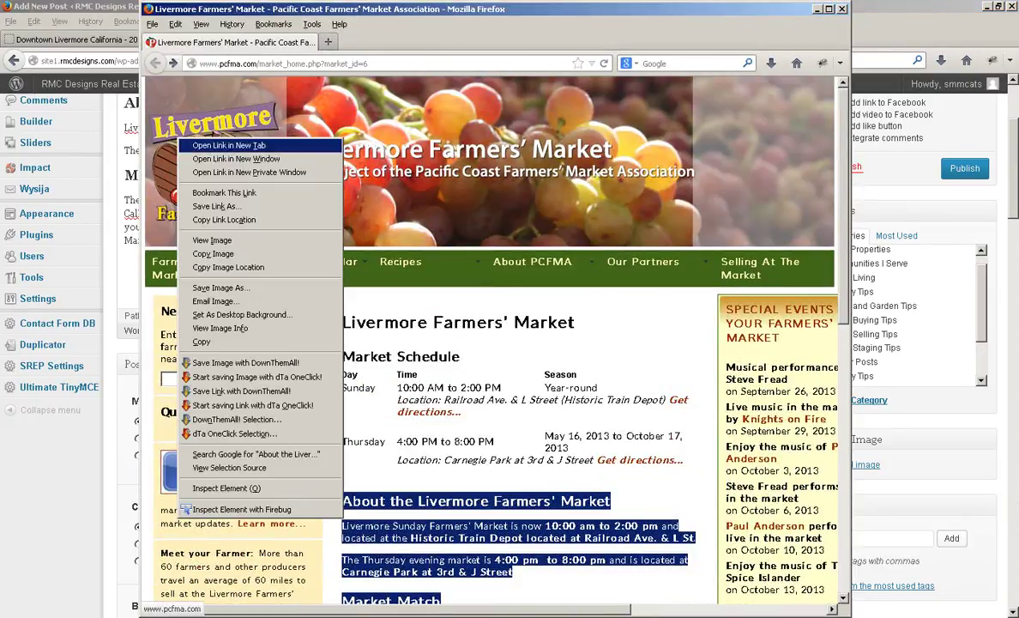
click(163, 126)
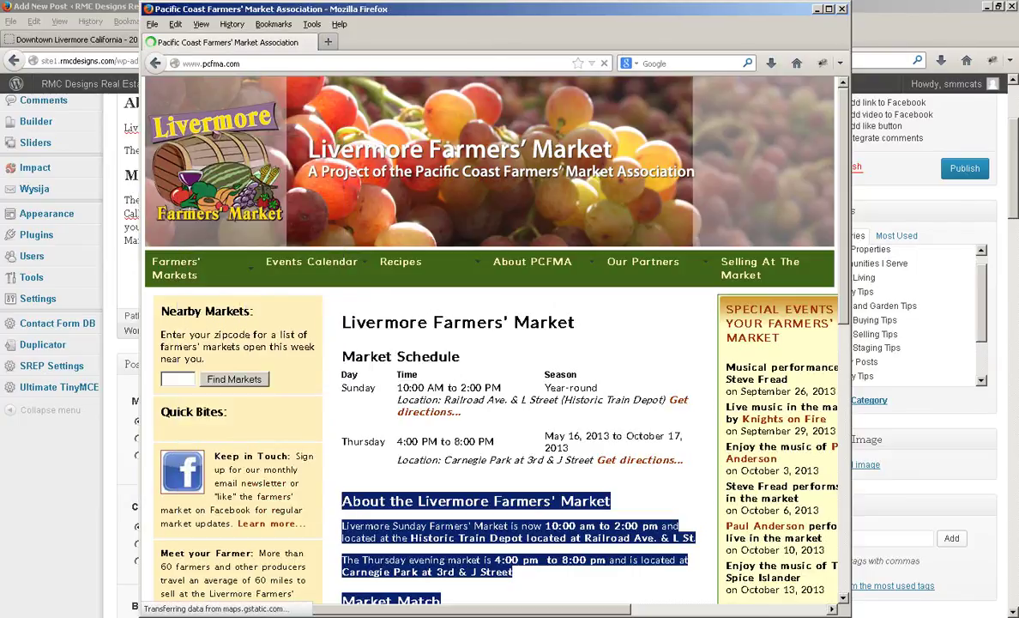
click(155, 62)
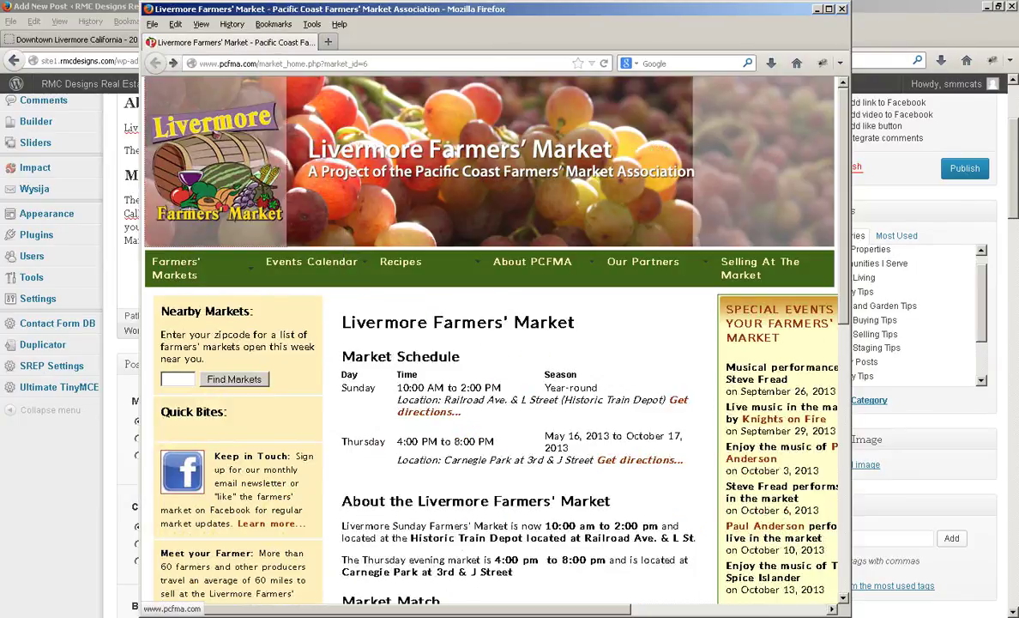
Save the market page's Livermore Farmers' Market logo as mktlogo6.png in the 1031res folder and close the market page
right_click(204, 133)
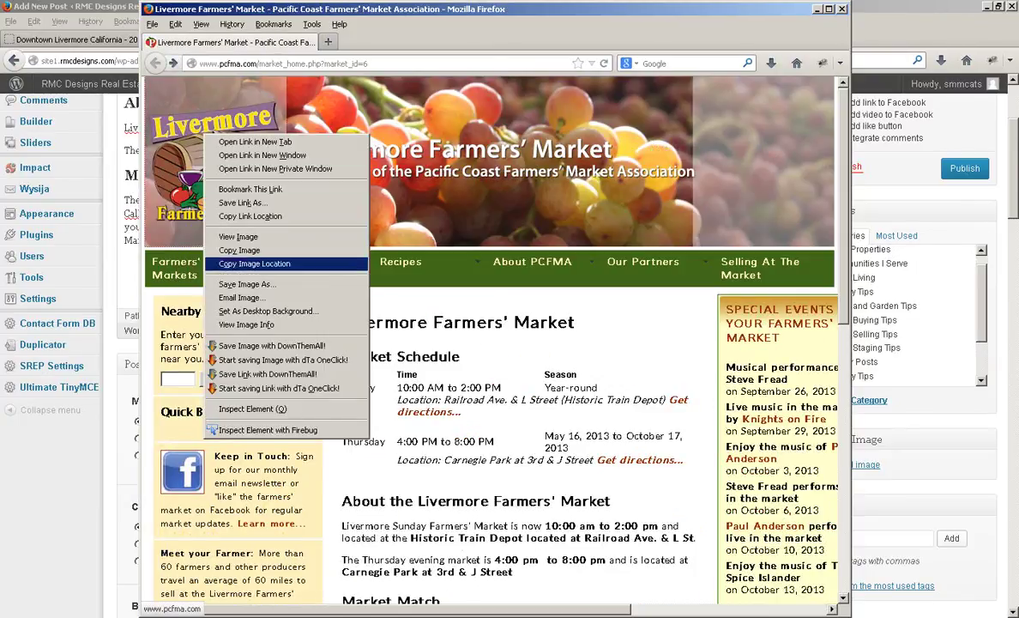
click(247, 284)
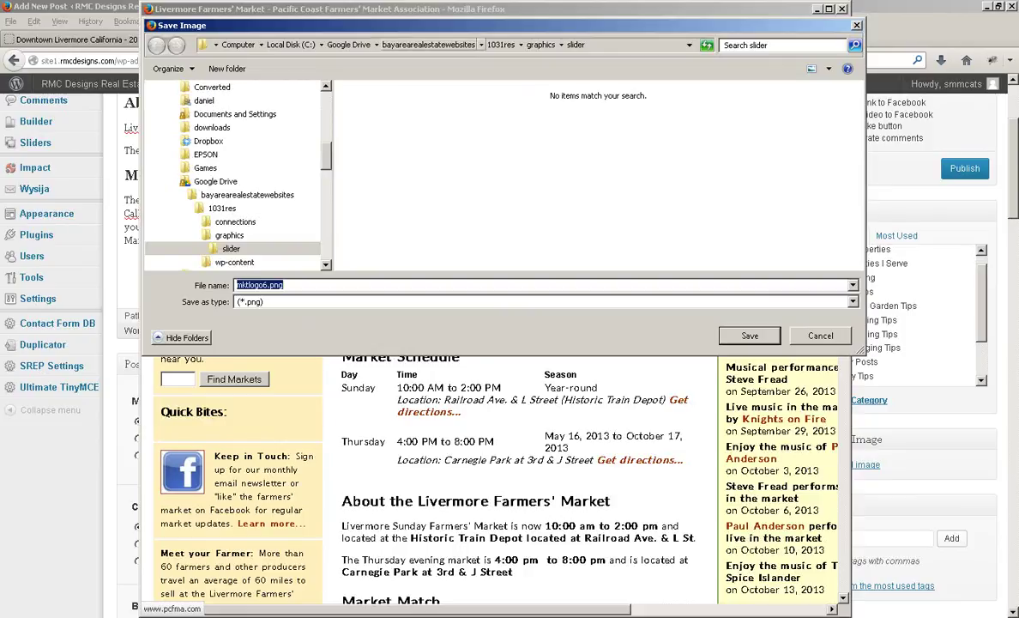
click(427, 44)
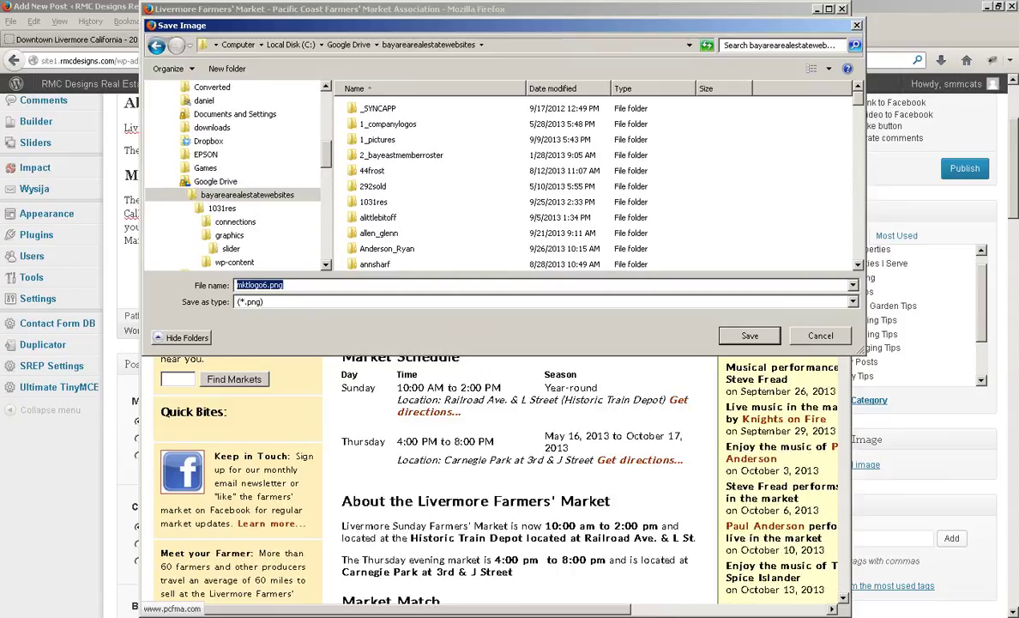
double_click(373, 201)
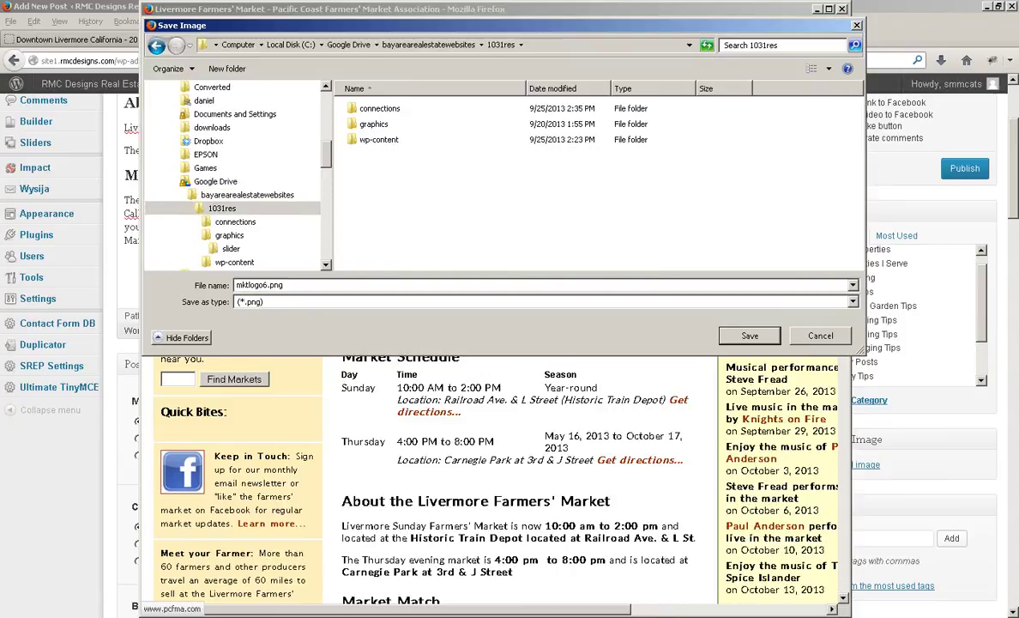
key(Return)
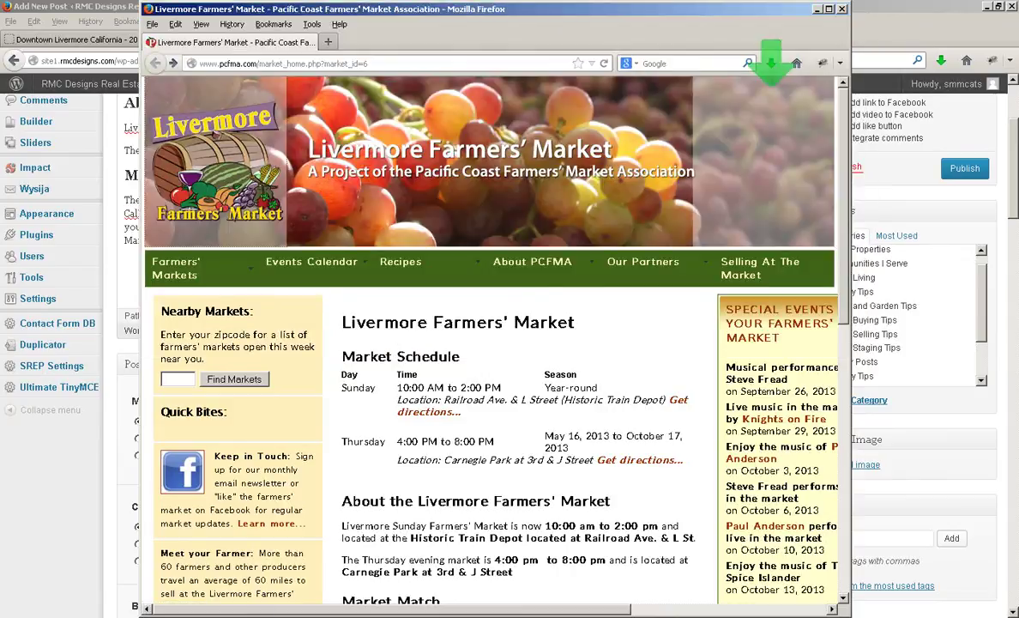
key(ctrl+w)
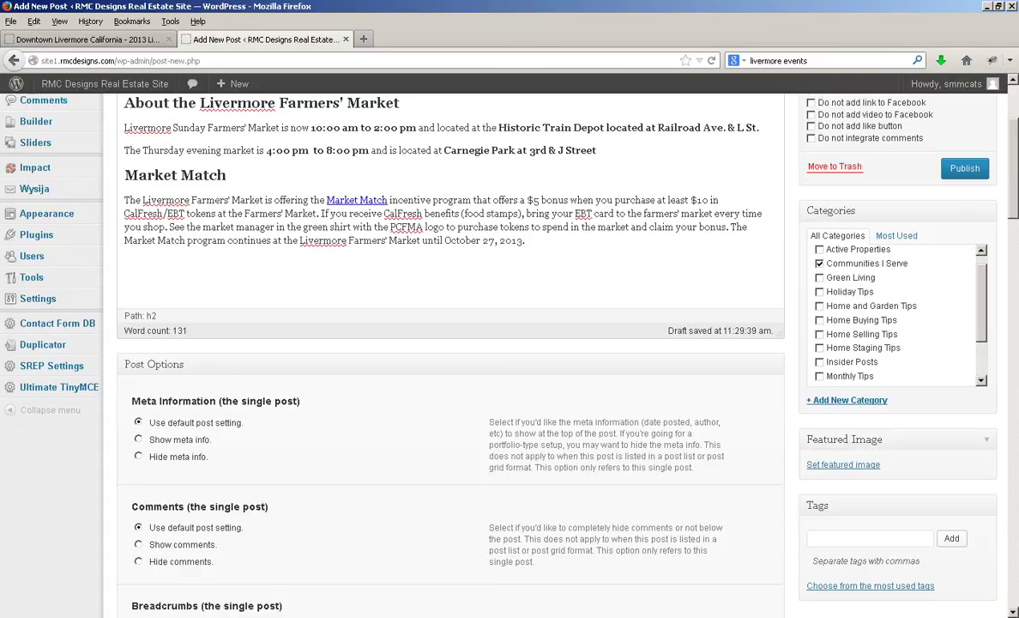
Upload mktlogo6.png from the 1031res folder and set it as the post's featured image
click(843, 464)
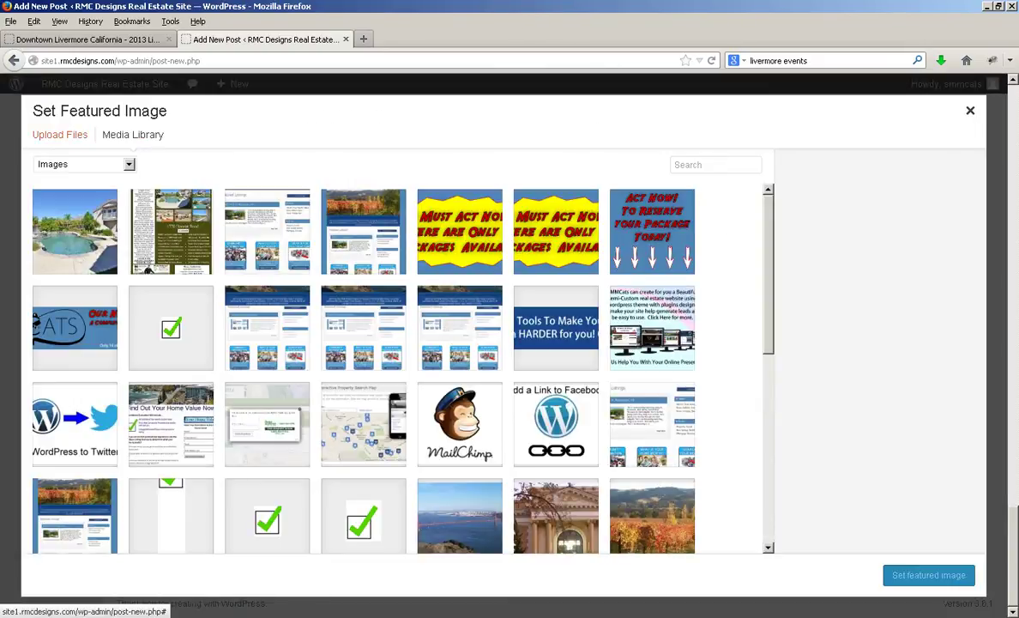
click(61, 135)
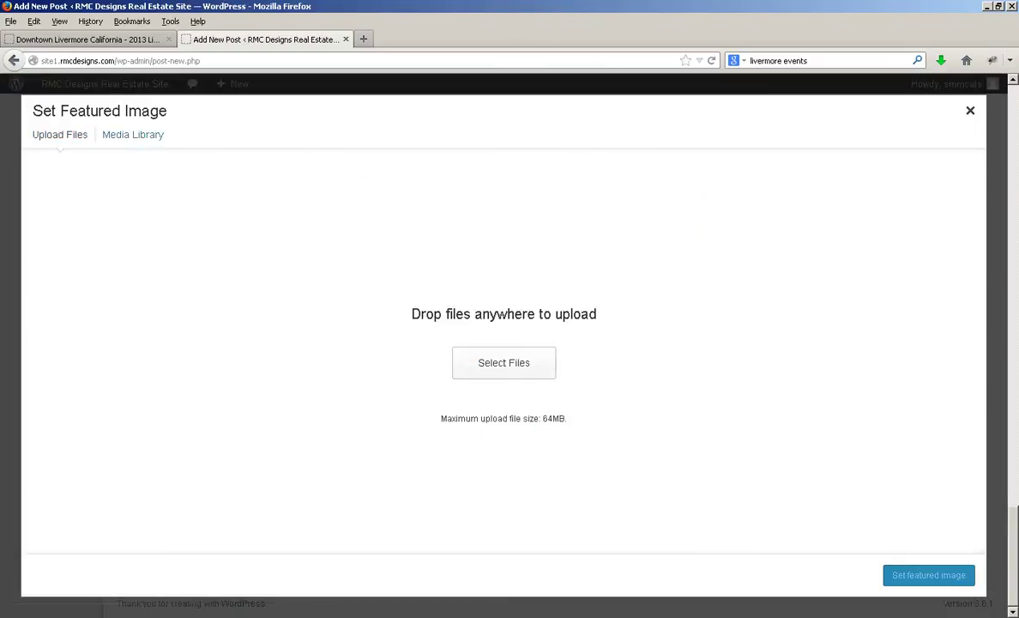
click(504, 362)
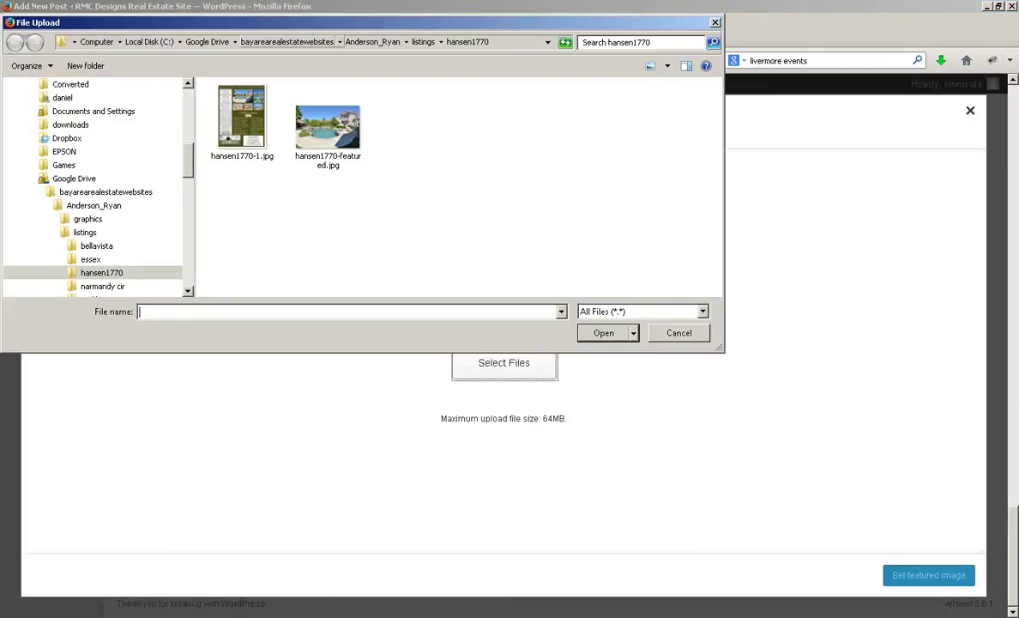
click(105, 192)
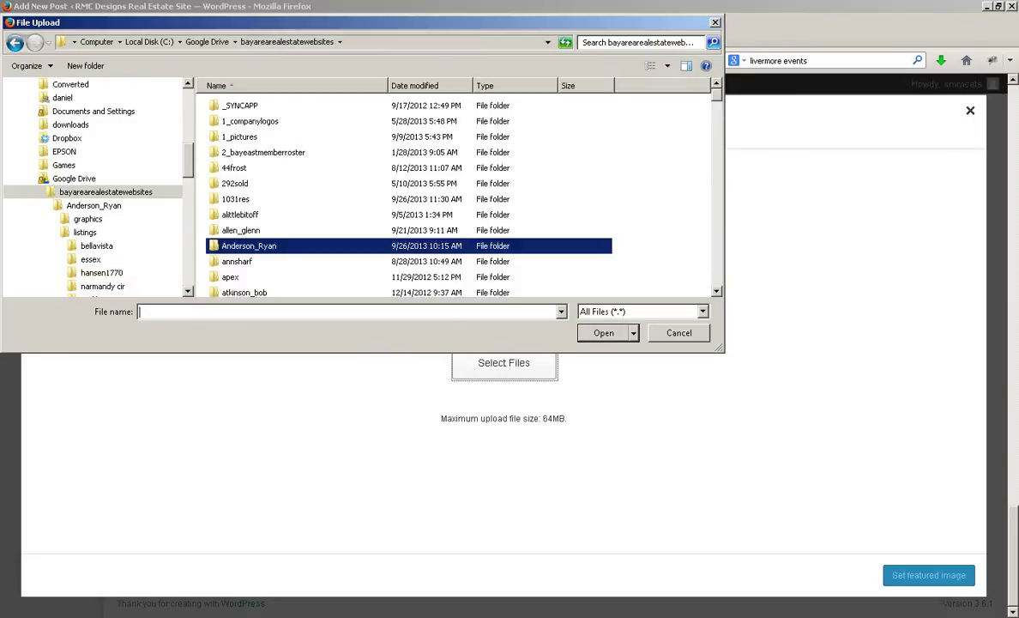
double_click(235, 198)
double_click(244, 168)
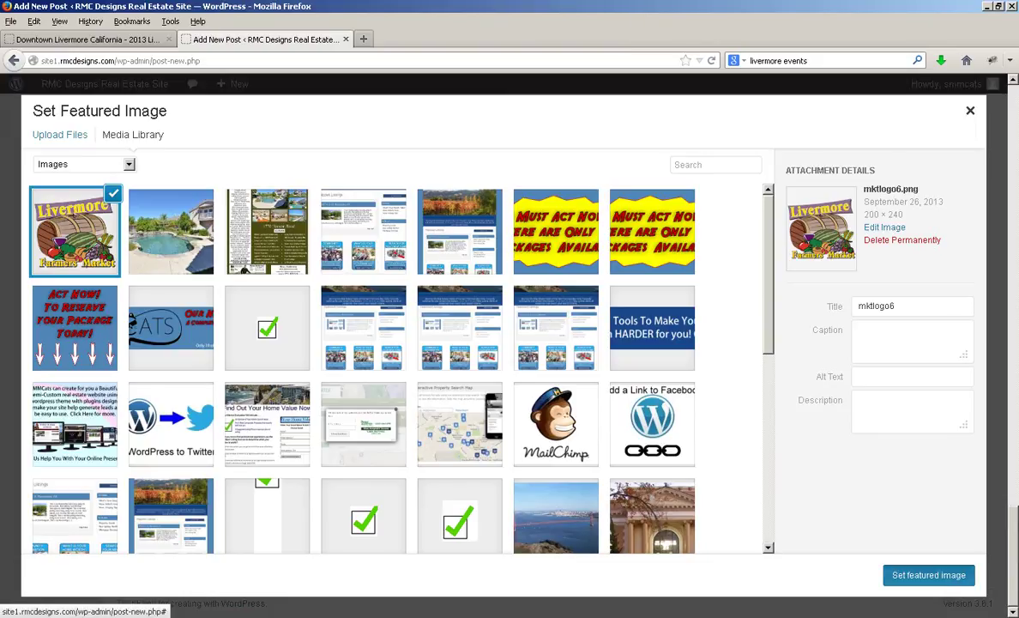
click(928, 575)
scroll(450, 356, down, 3)
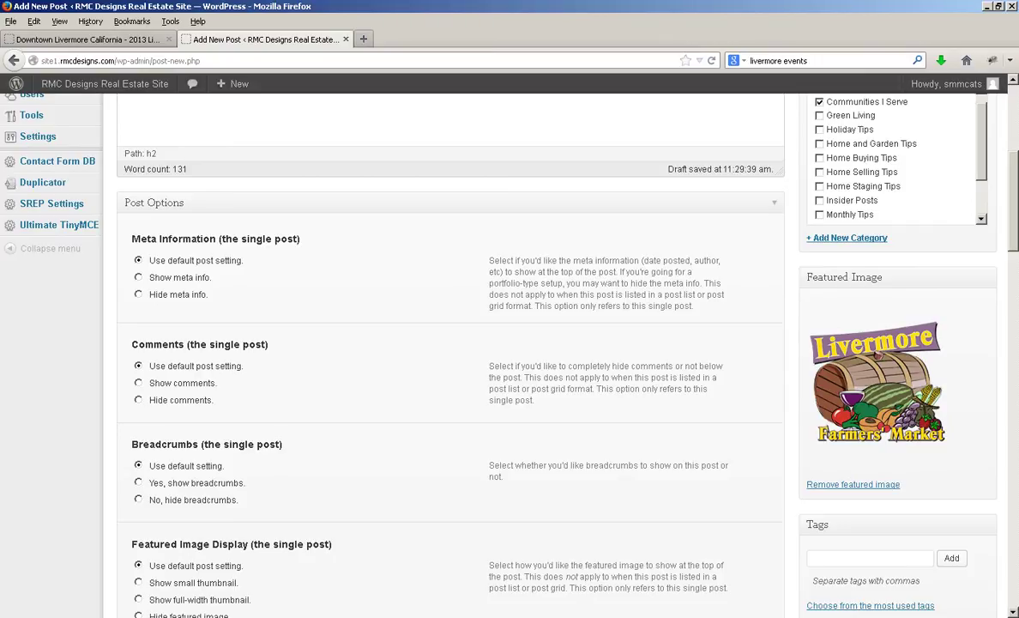
Add a new line reading "For more information, click here" below the Market Match paragraph
scroll(451, 356, up, 5)
scroll(450, 356, up, 2)
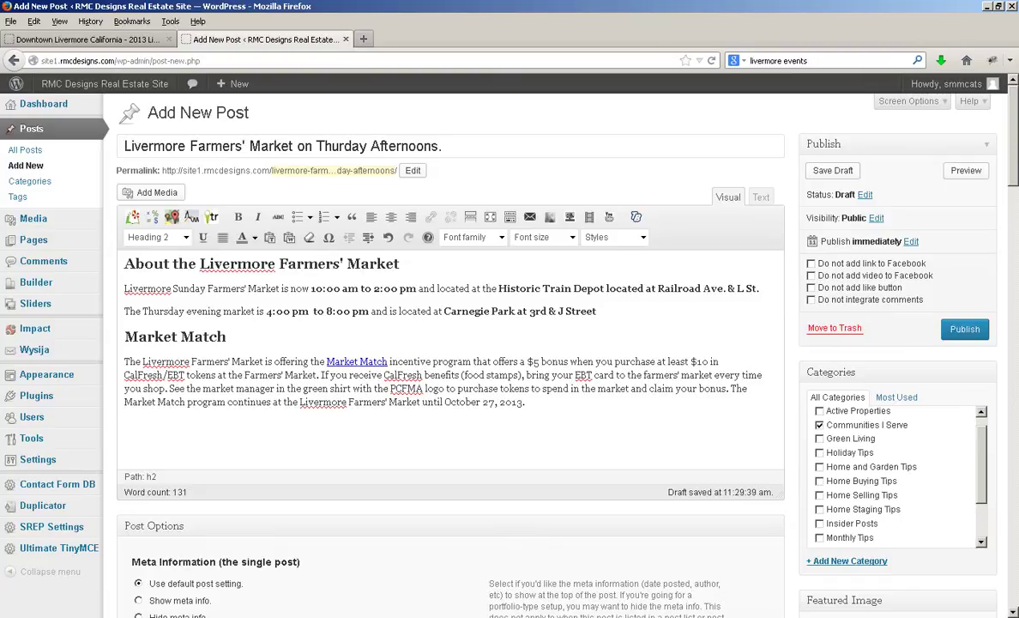
scroll(893, 477, down, 3)
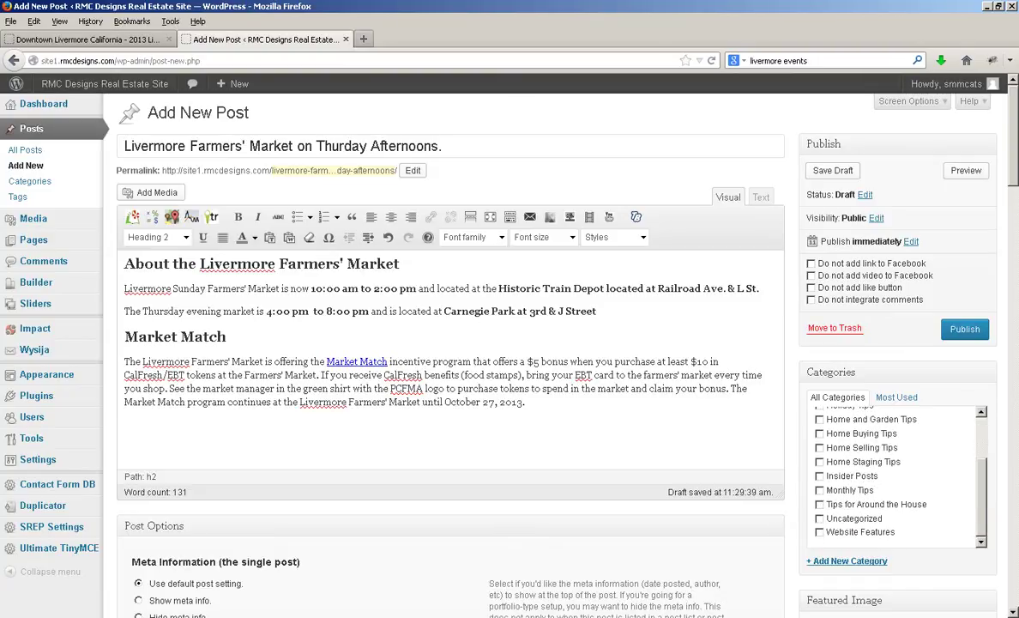
click(487, 374)
key(Return)
text(For more information)
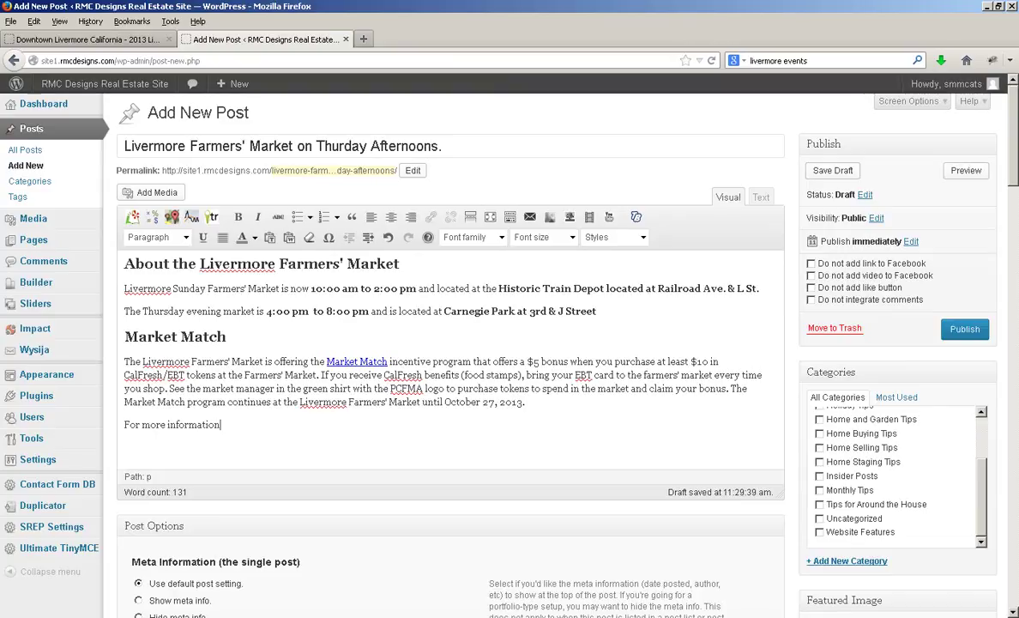
text(, click here)
Replace the new last line's text with "For the rest of the story, click here"
drag(269, 424, 13, 388)
mouse_move(31, 417)
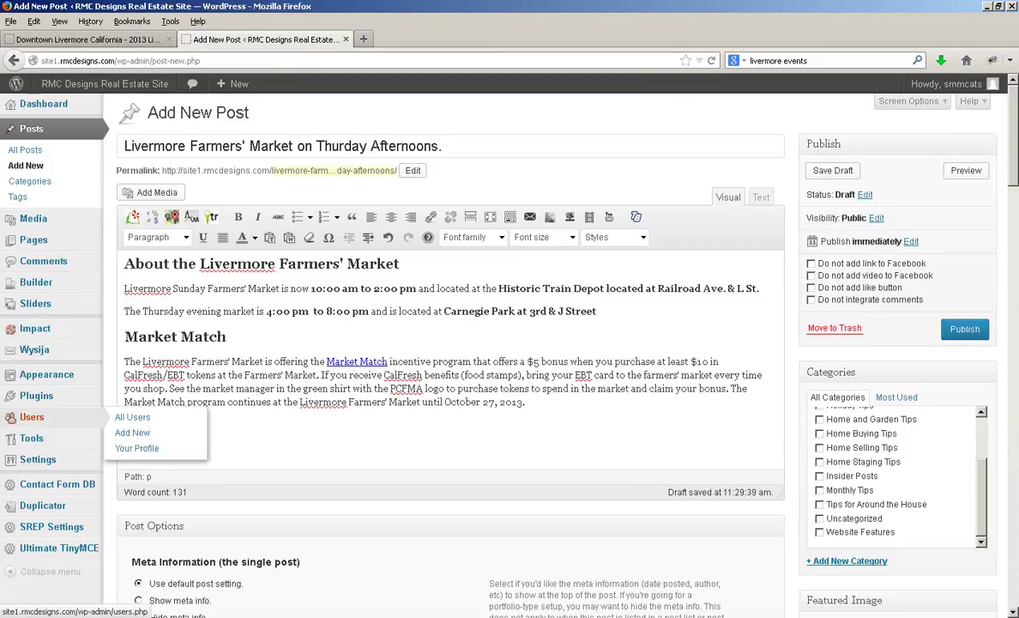
text(For the)
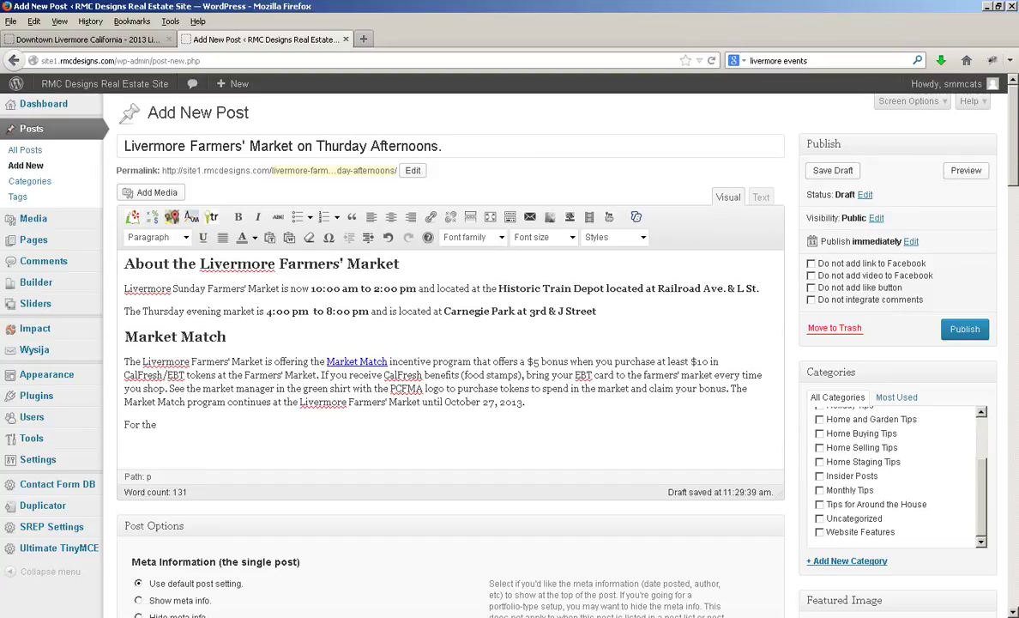
text( rest of the story, cl)
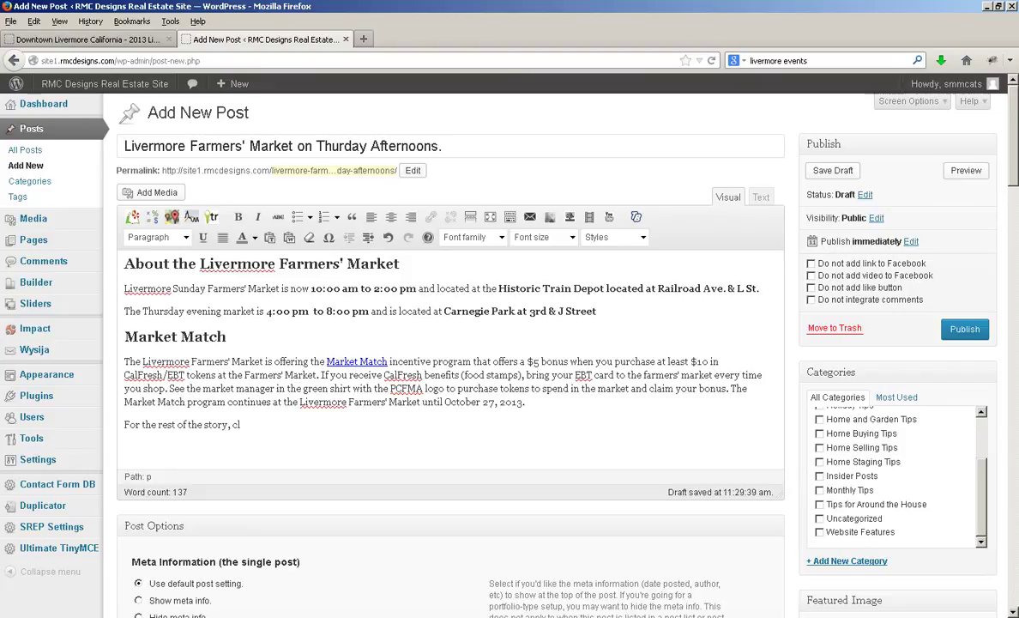
text(ick here)
Link the whole "For the rest of the story, click here" line to the market page's copied address, opening in a new window/tab
drag(275, 424, 124, 425)
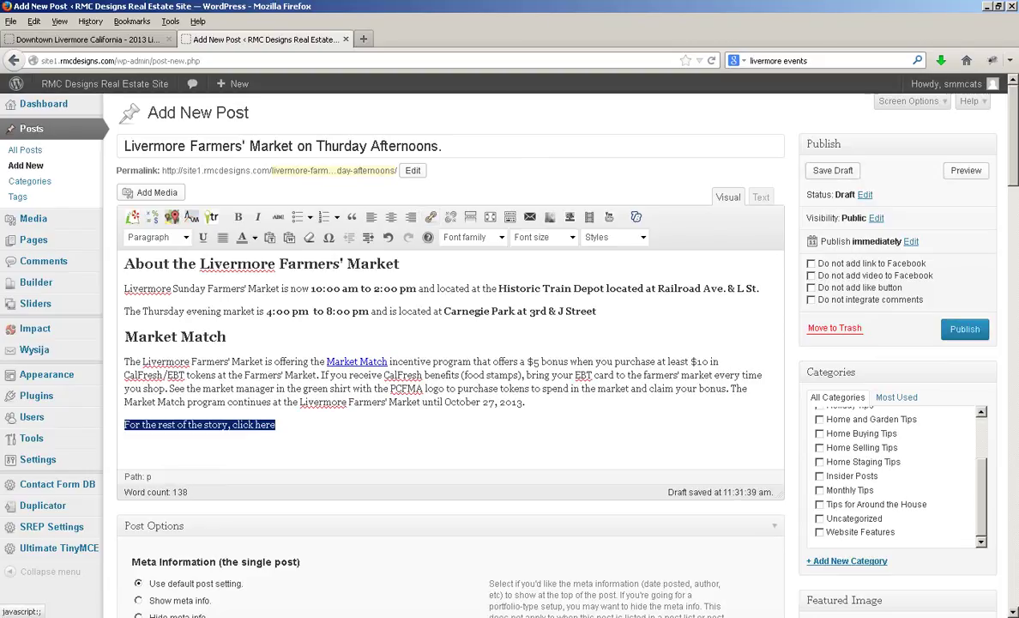
key(alt+Tab)
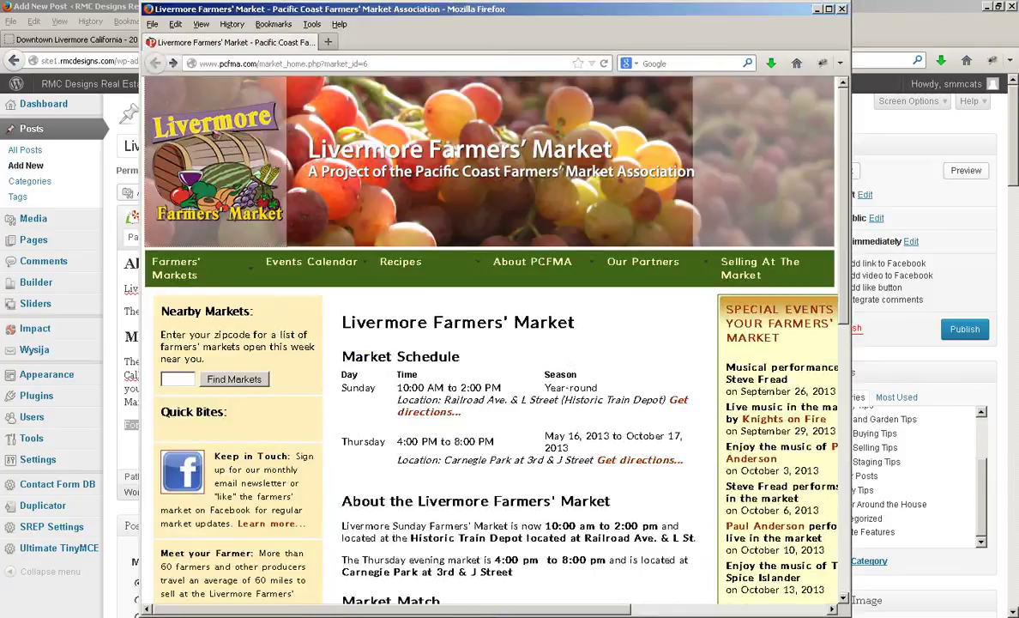
key(ctrl+l)
key(ctrl+c)
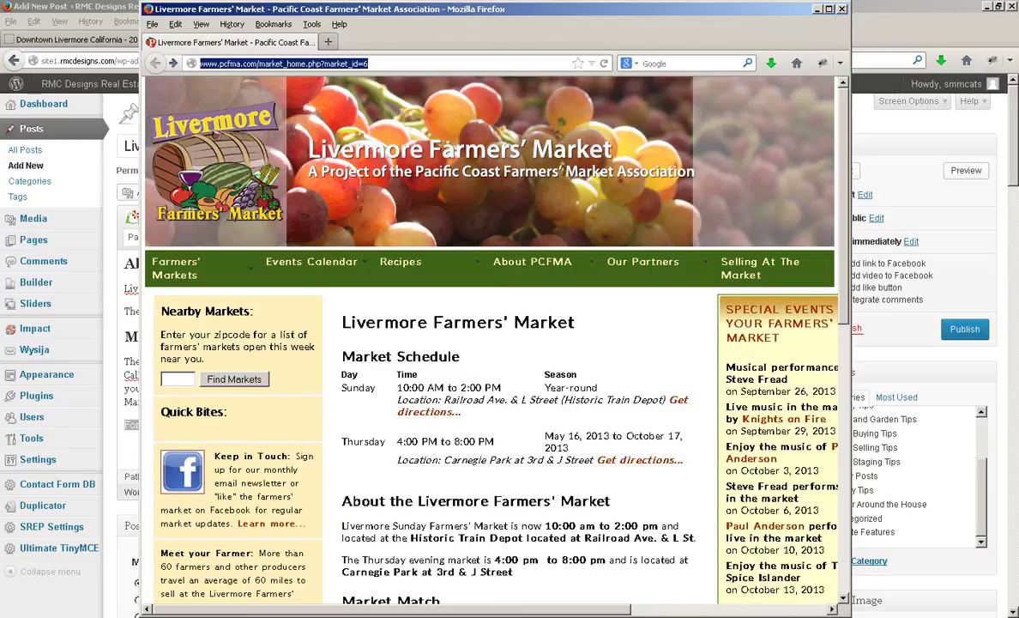
key(alt+Tab)
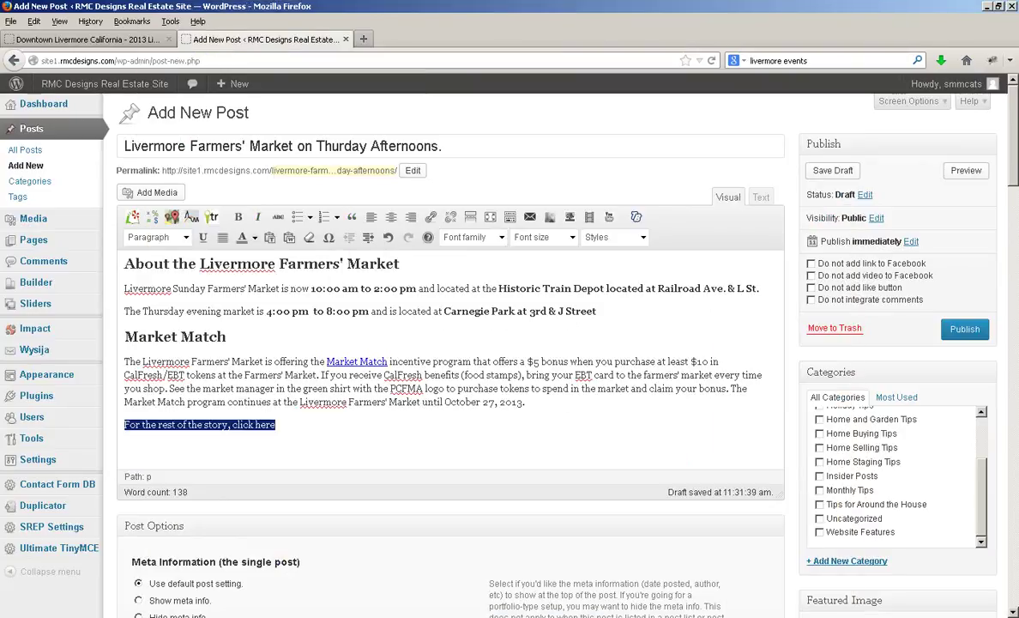
key(ctrl+k)
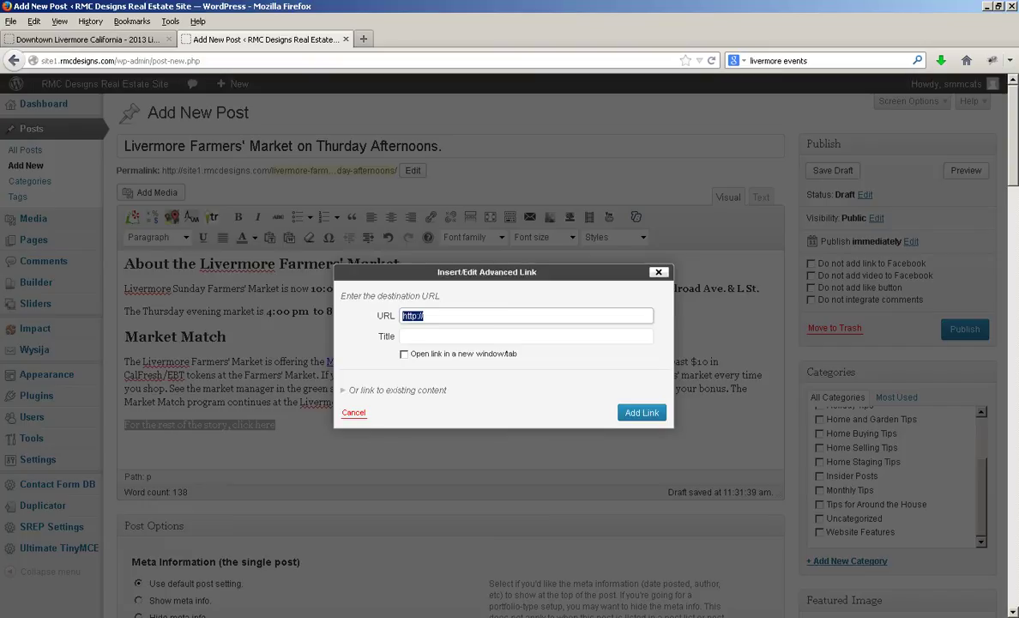
key(ctrl+v)
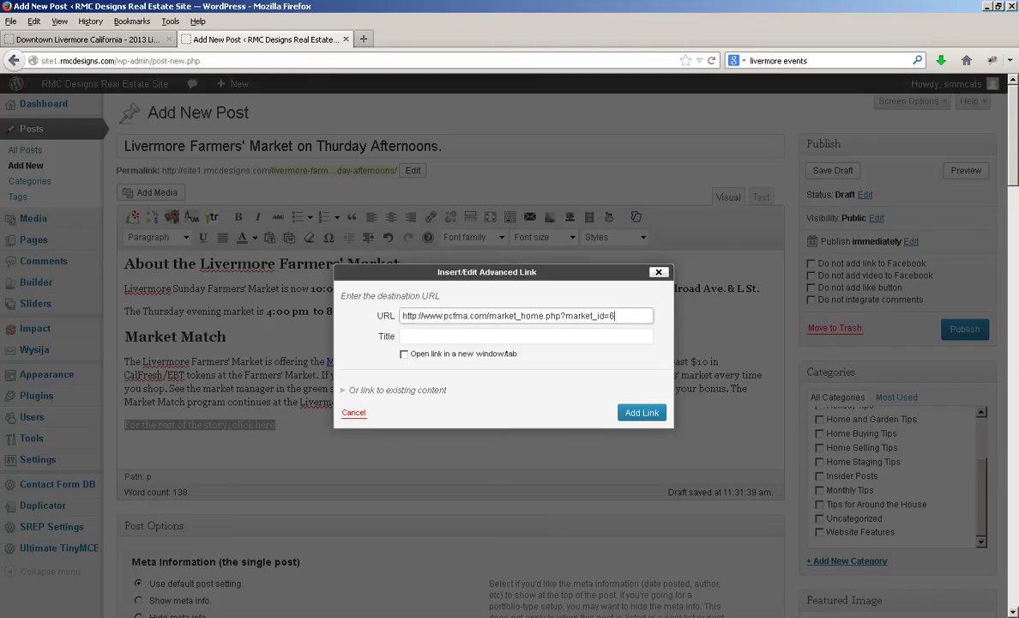
click(404, 354)
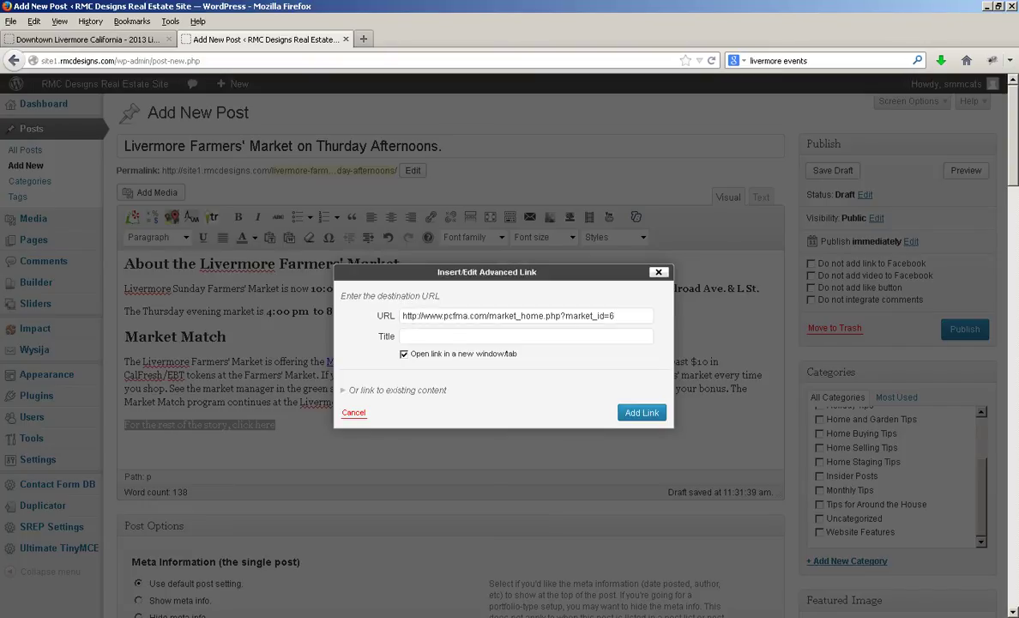
key(Return)
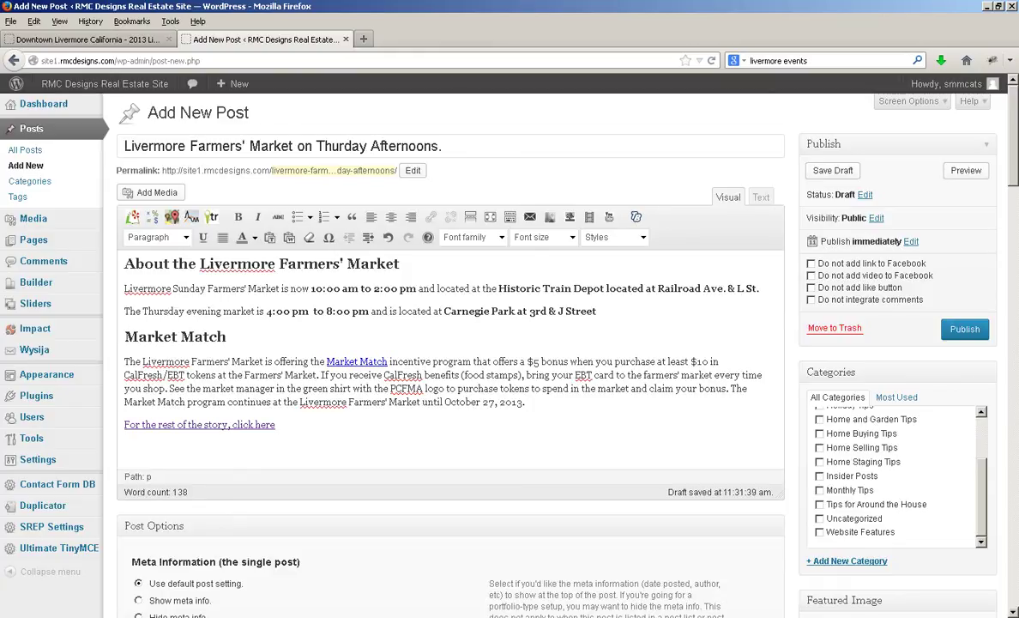
Publish the post and review it on the live site
click(964, 329)
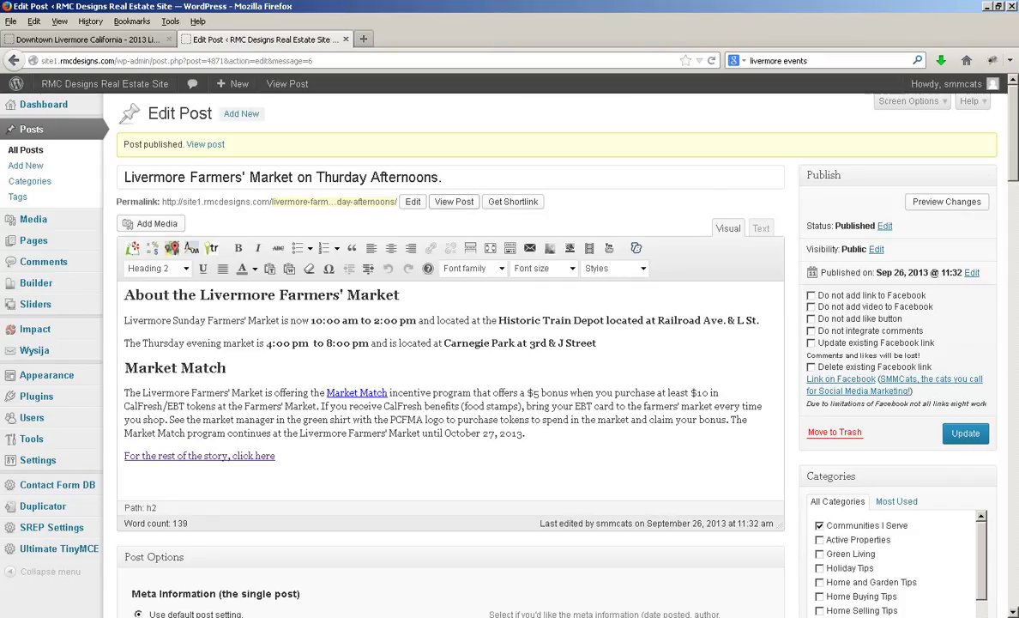
key(F5)
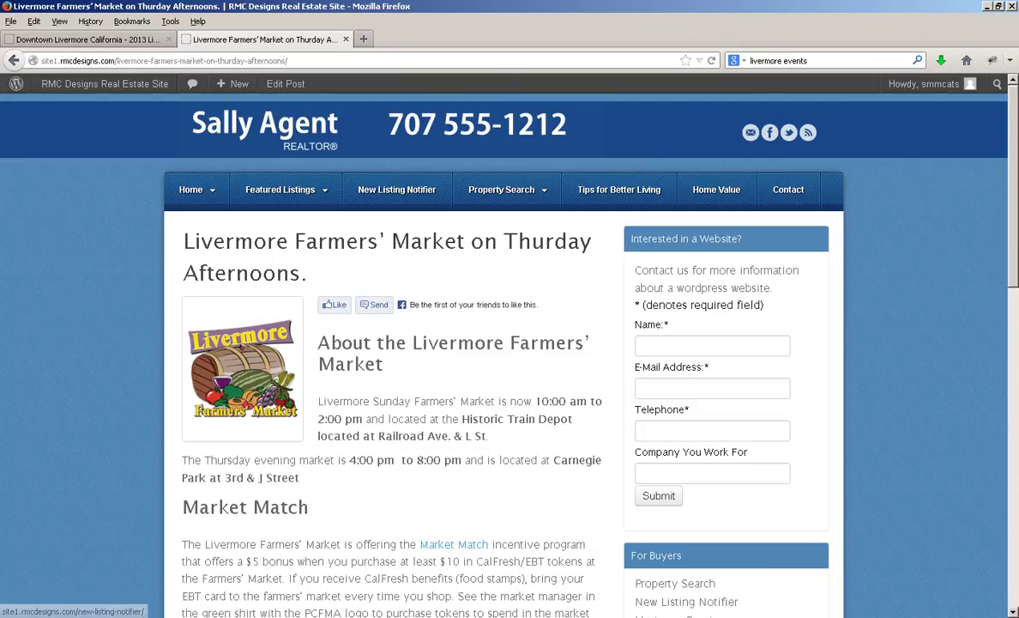
scroll(506, 343, down, 3)
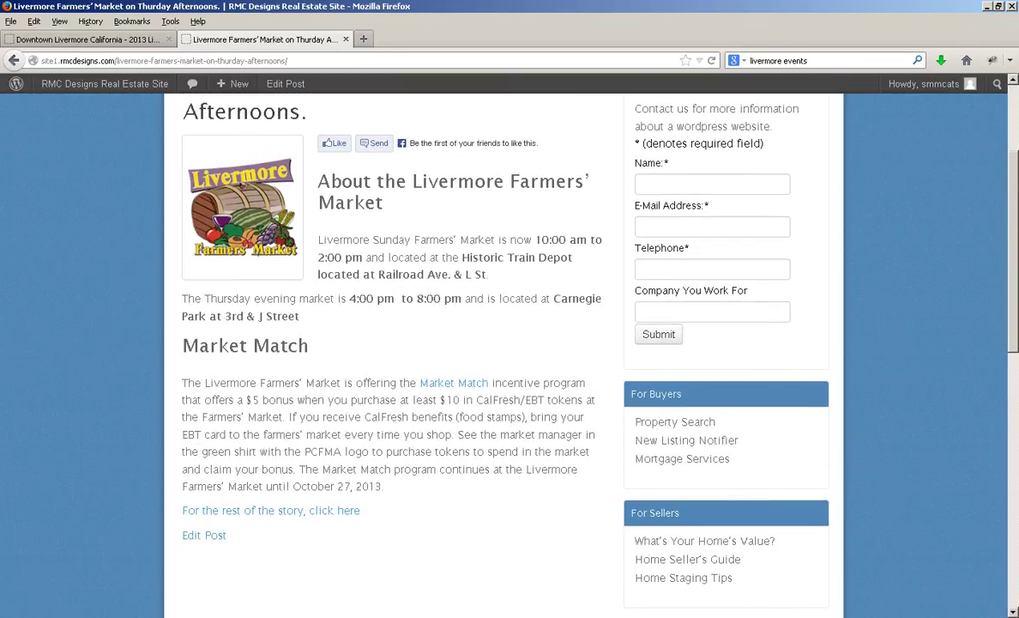
scroll(507, 343, up, 3)
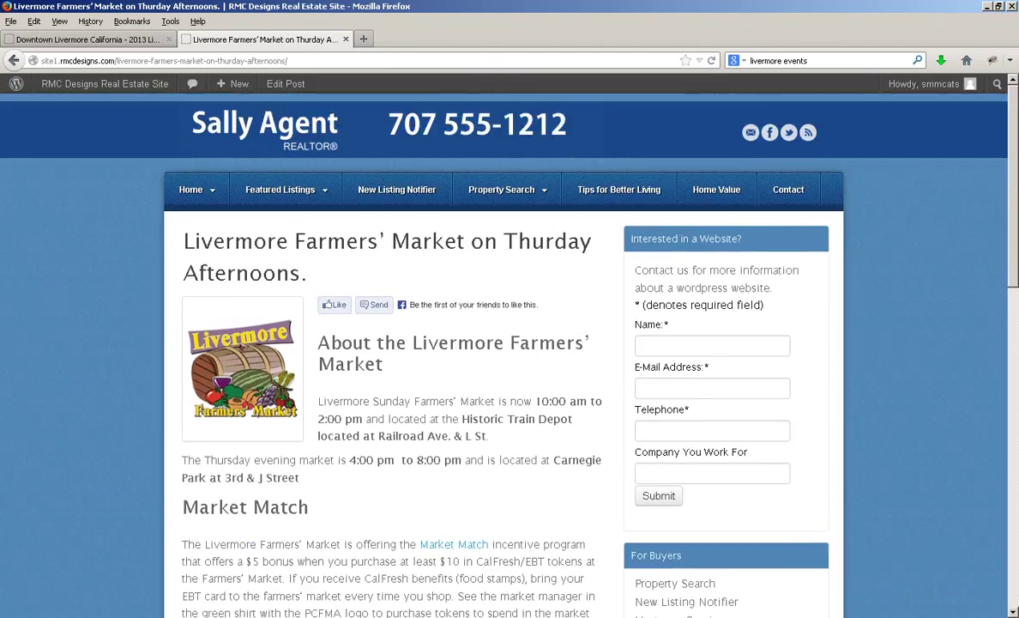
scroll(506, 343, down, 6)
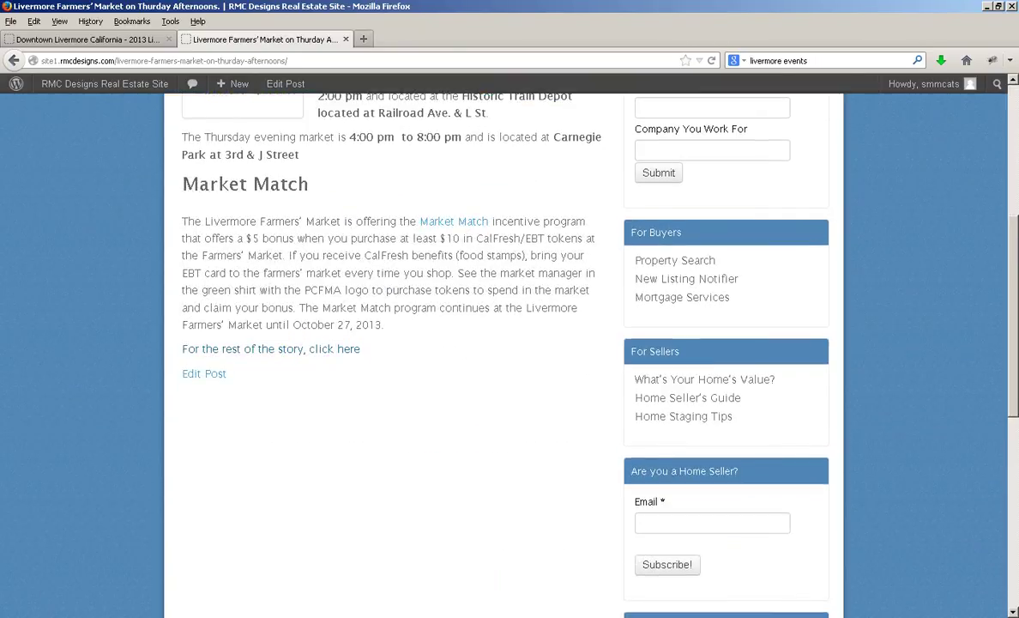
Test the "For the rest of the story, click here" link, look over the market page and close it
click(335, 348)
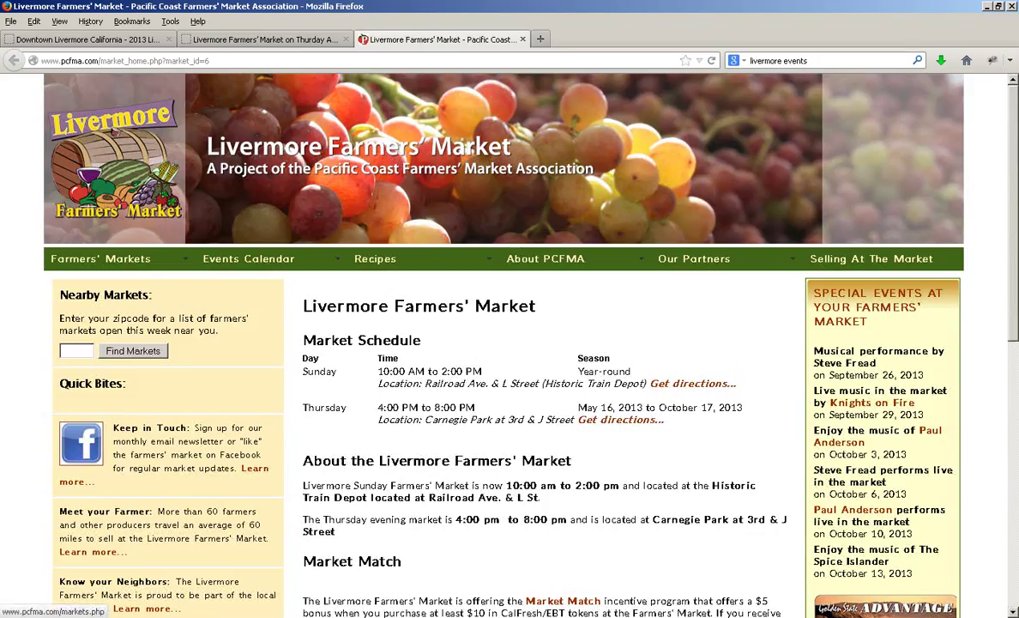
scroll(509, 343, down, 5)
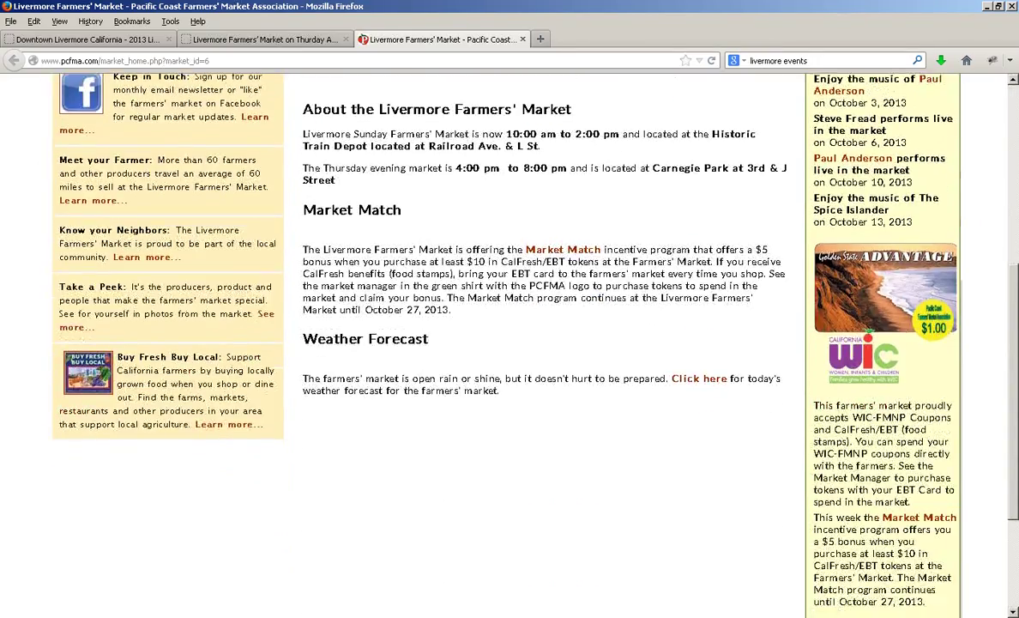
scroll(510, 343, up, 4)
scroll(510, 343, up, 2)
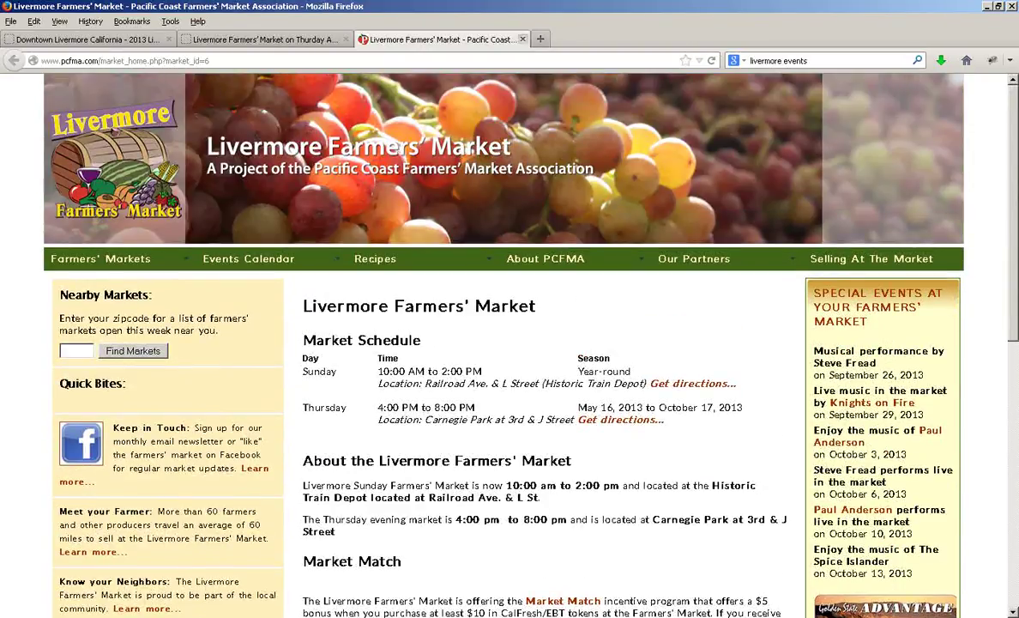
key(ctrl+w)
scroll(509, 343, up, 4)
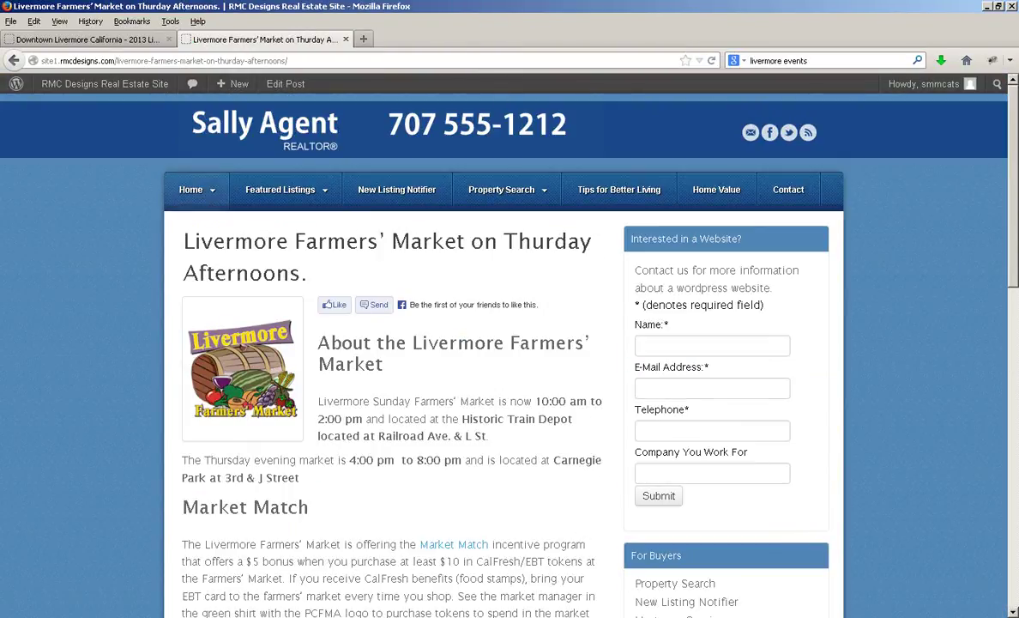
View the Communities I Serve category page and open the full farmers' market post from its listing
mouse_move(190, 189)
click(211, 254)
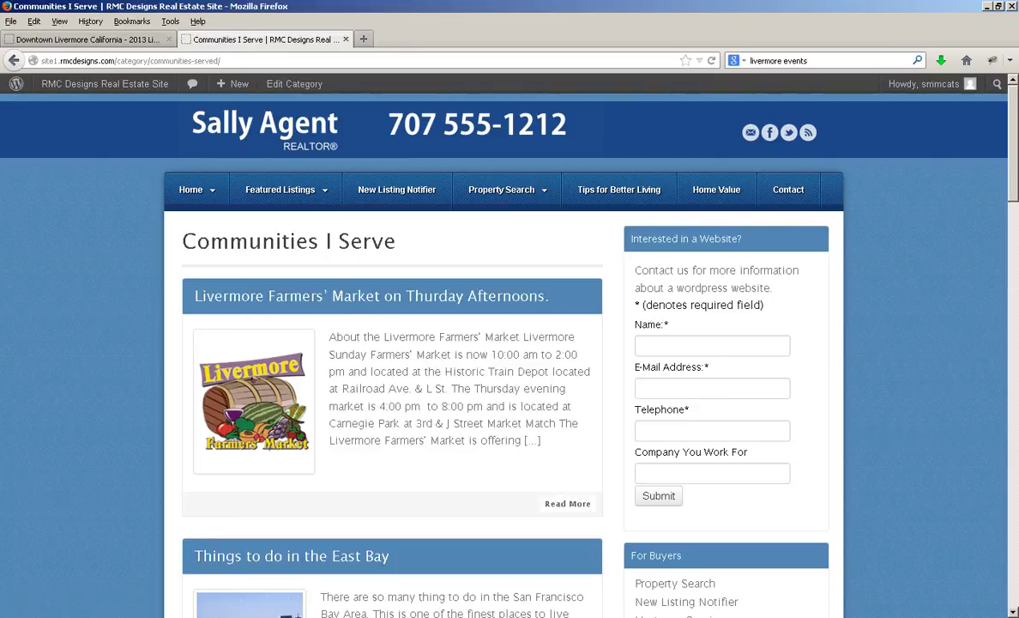
scroll(509, 343, down, 3)
scroll(509, 344, up, 3)
click(567, 503)
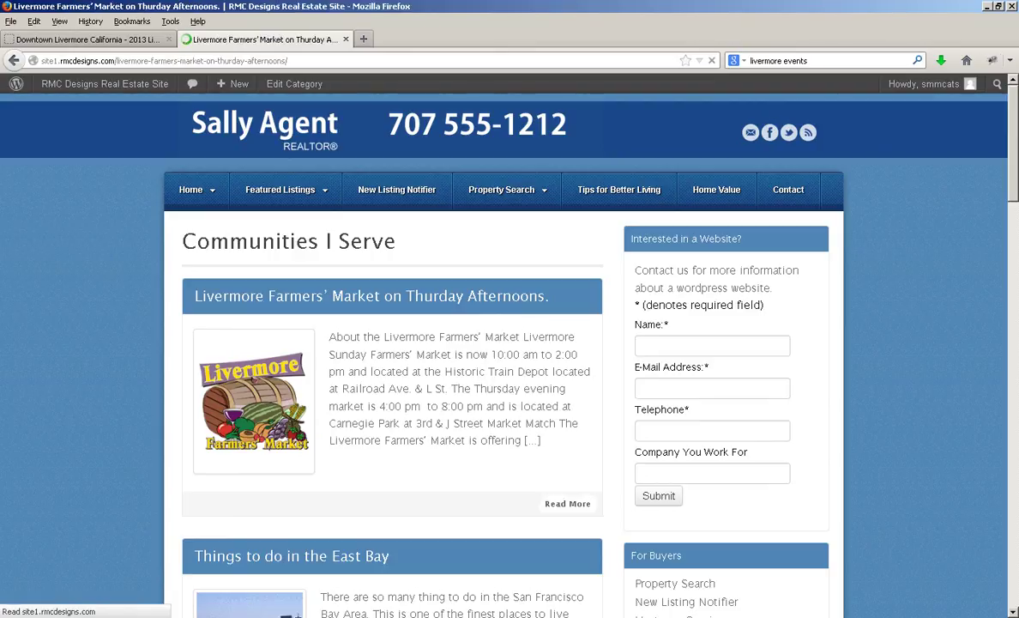
scroll(506, 344, down, 10)
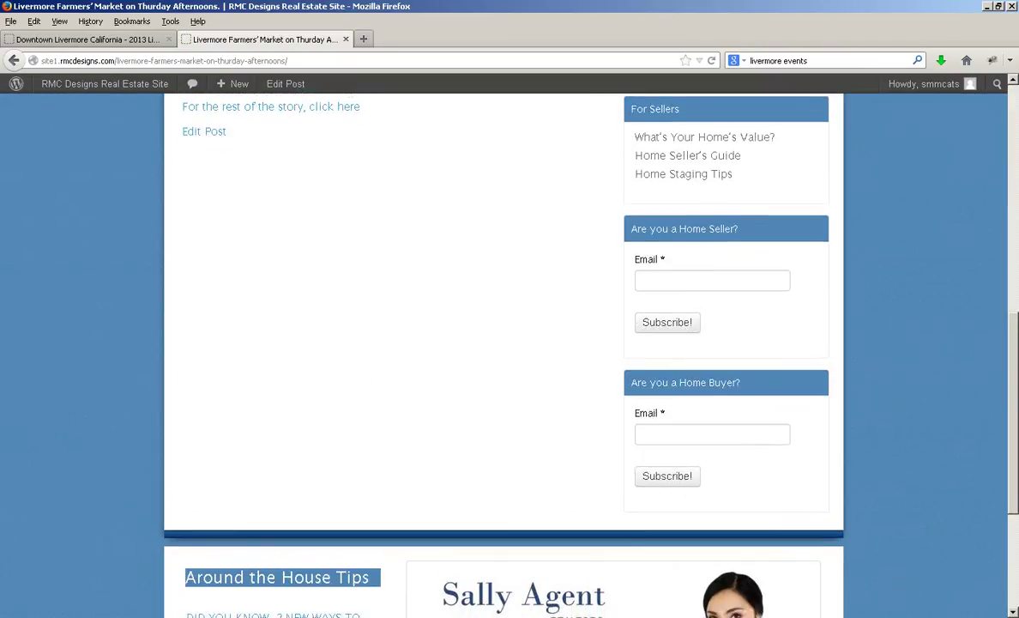
scroll(506, 343, up, 7)
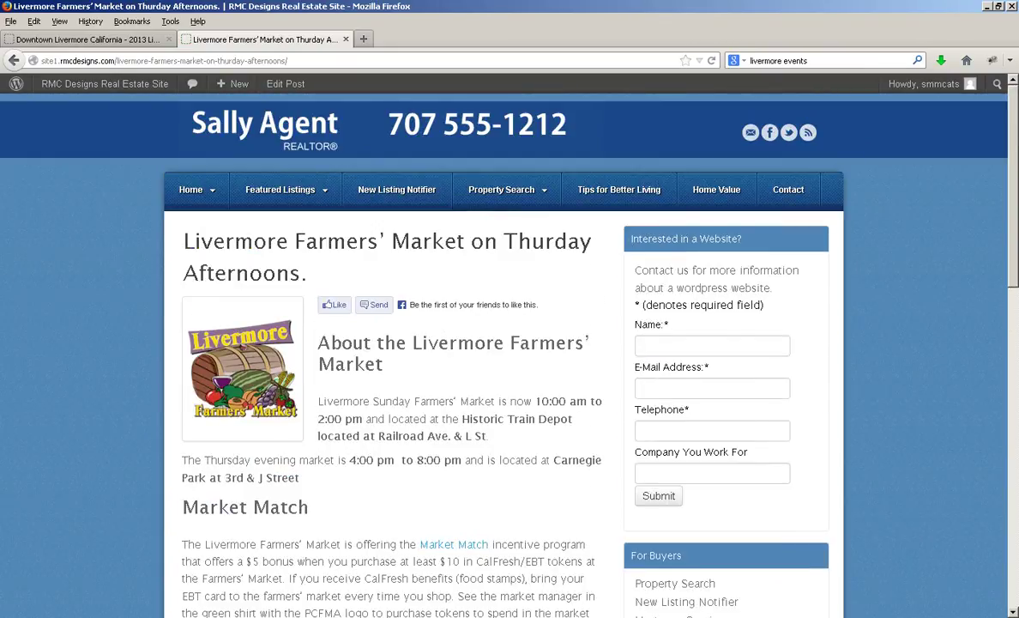
Open the site's linked Facebook page and find the shared farmers' market post on its timeline
click(770, 132)
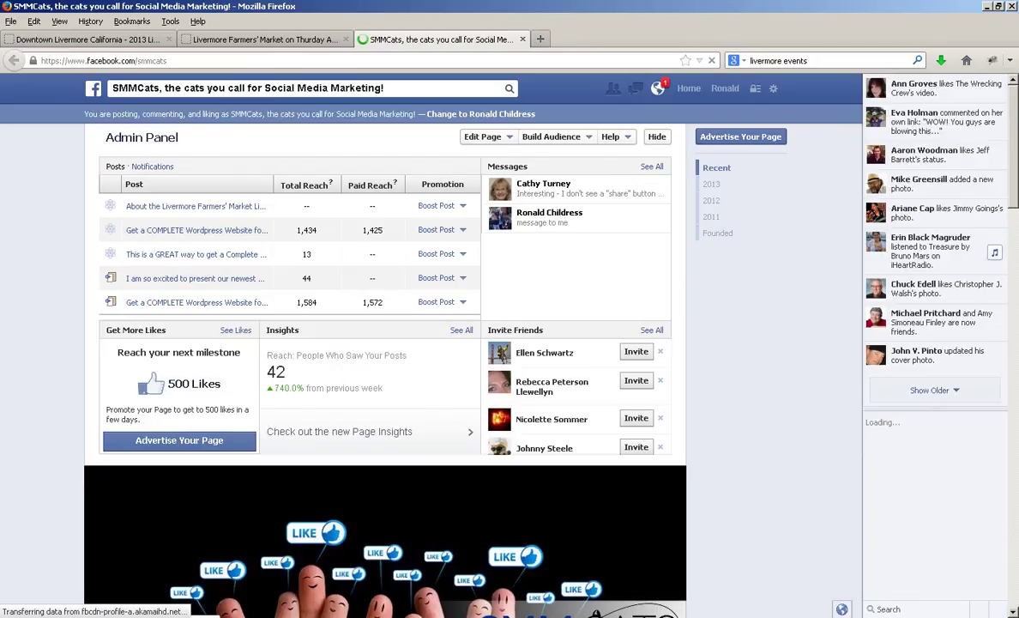
scroll(386, 360, down, 3)
scroll(386, 361, down, 7)
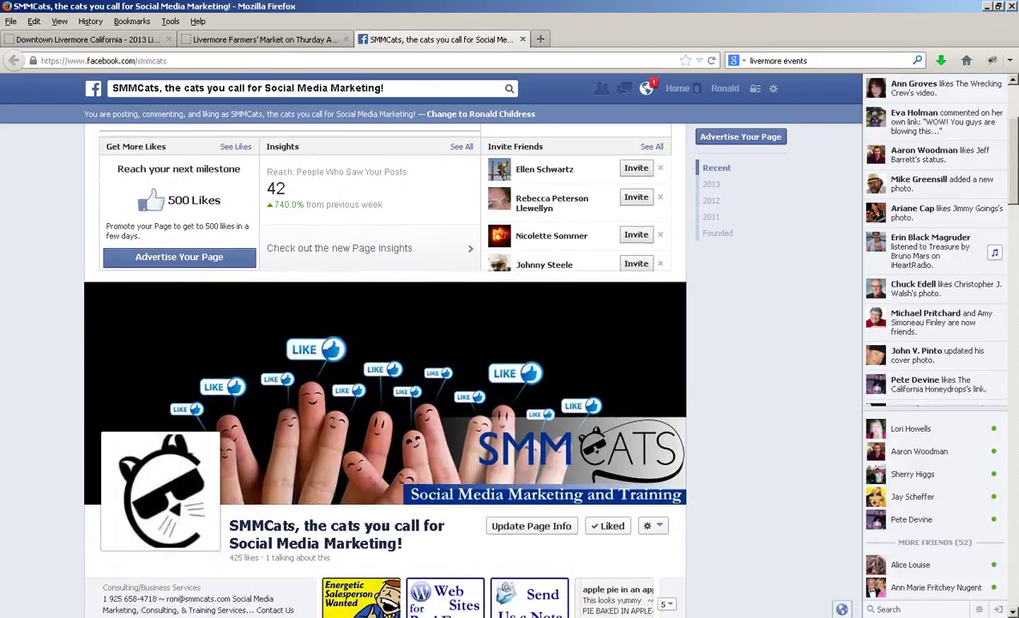
scroll(231, 524, down, 2)
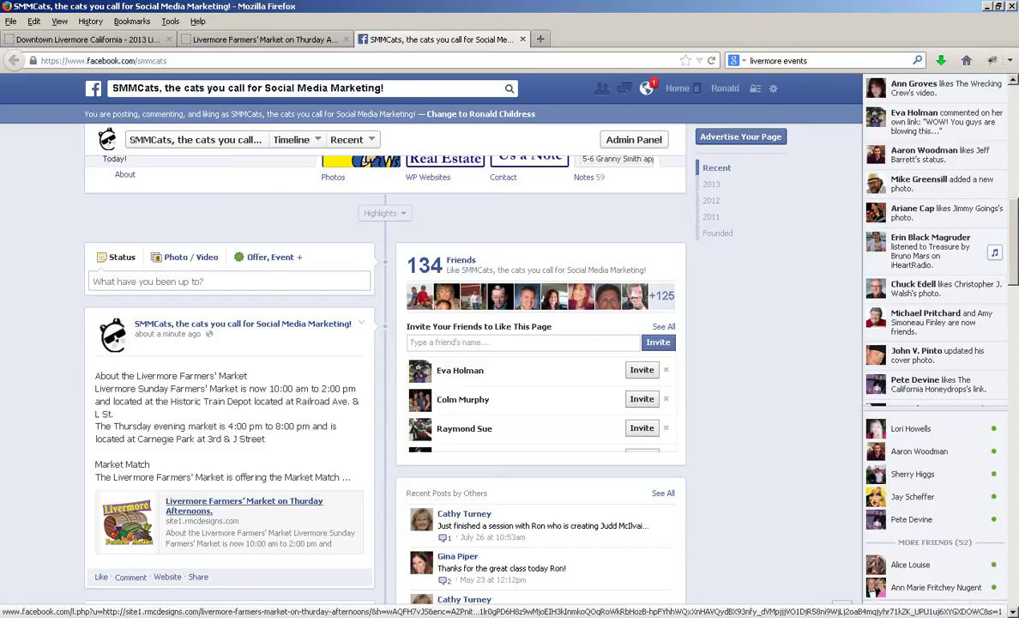
Check the Facebook post's link to the article and the article's story link, then close both pages and return to the published post
click(243, 501)
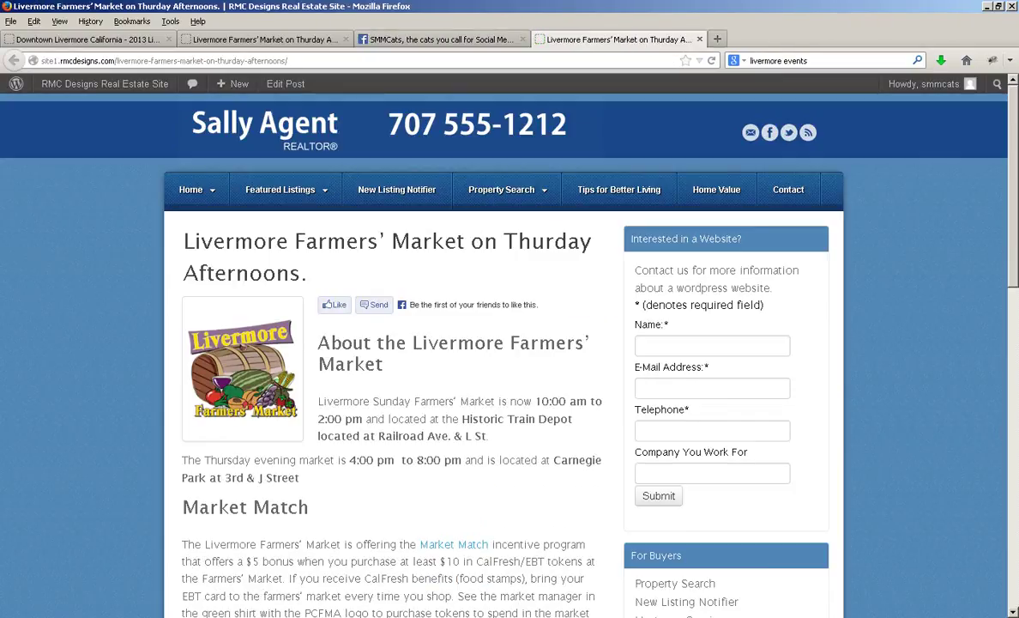
scroll(509, 343, down, 3)
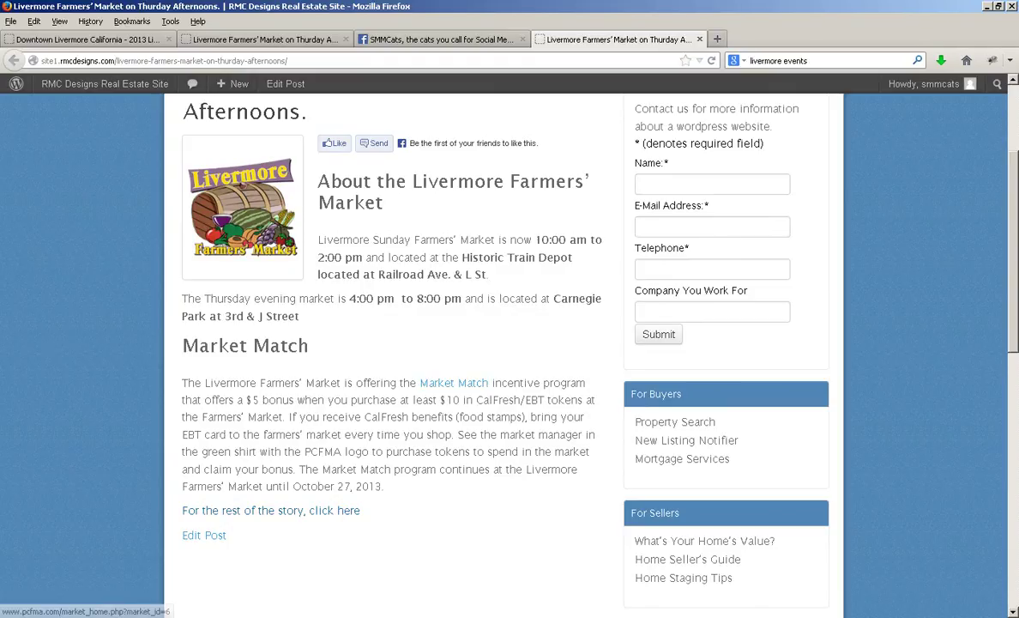
click(335, 509)
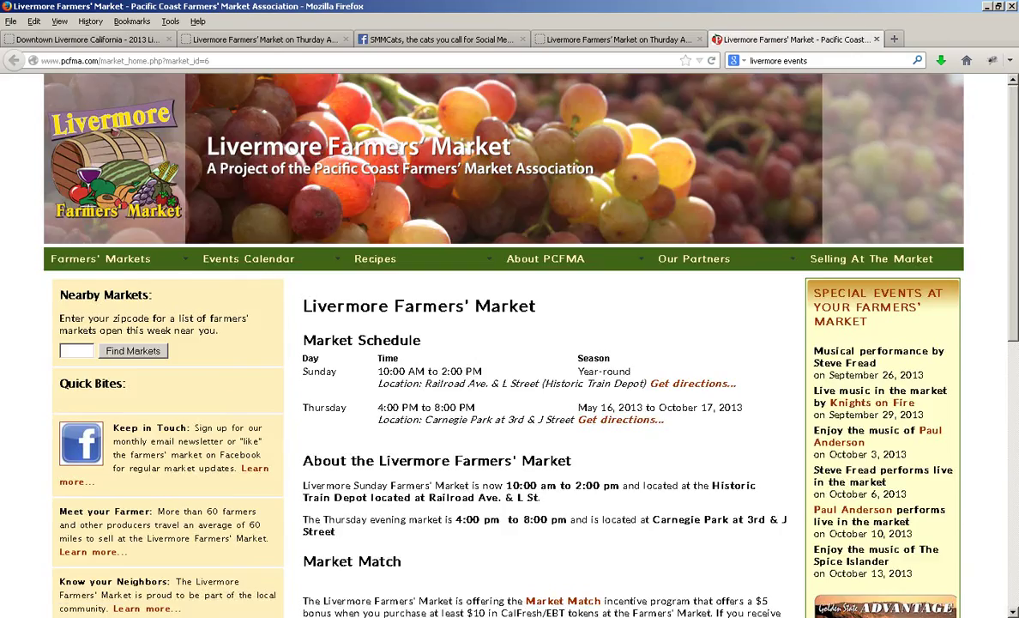
middle_click(813, 36)
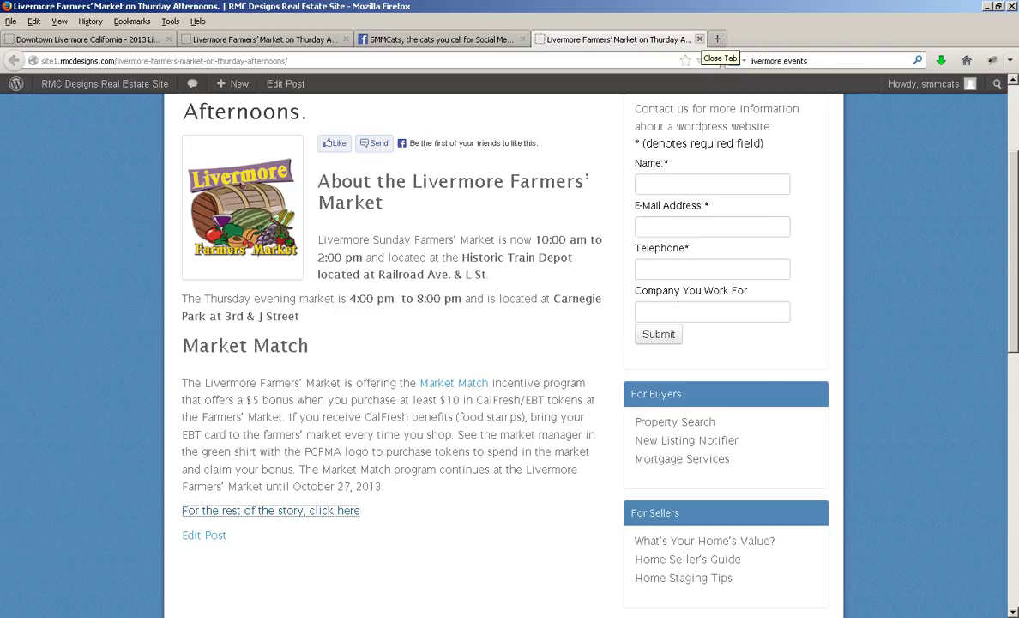
click(699, 40)
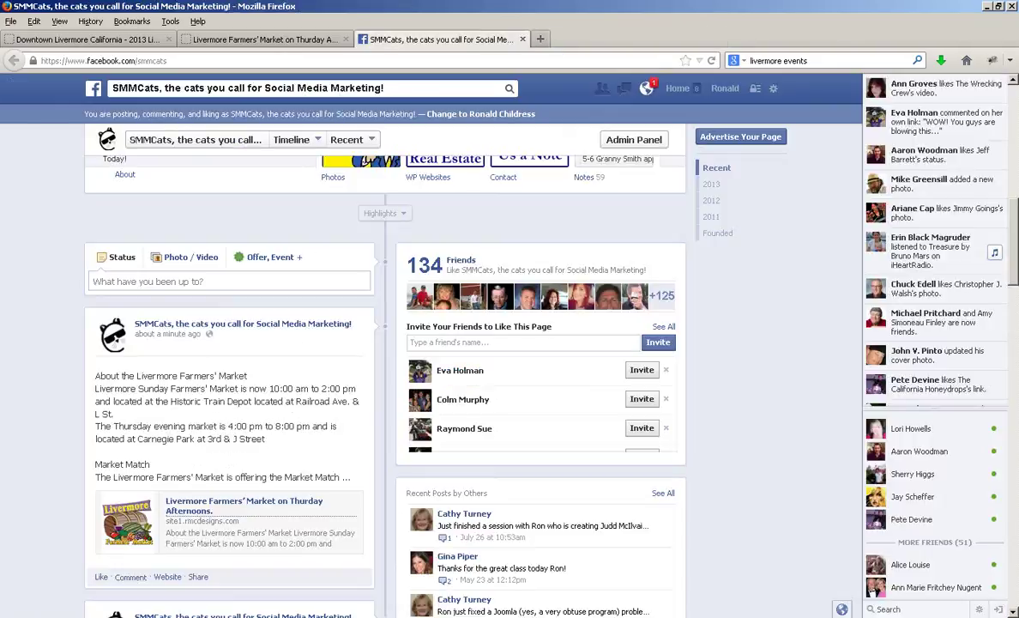
key(ctrl+Page_Up)
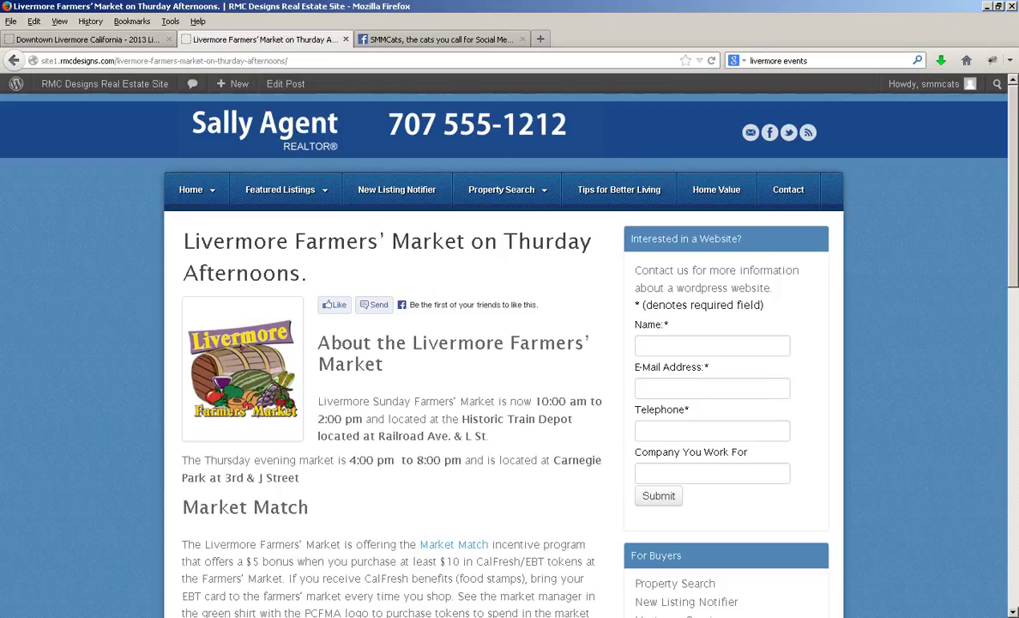
scroll(506, 343, down, 2)
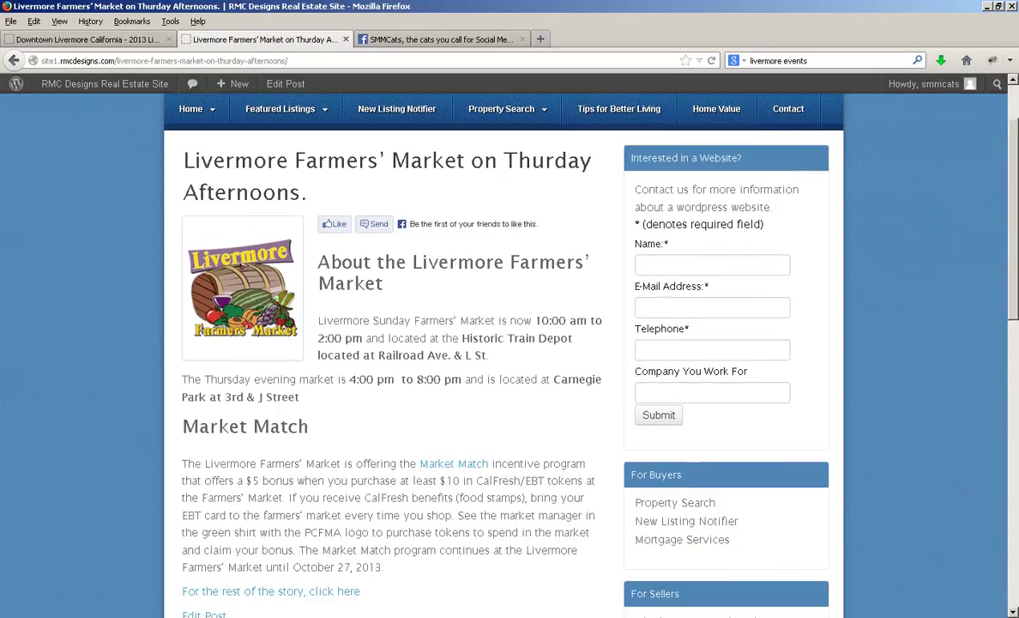